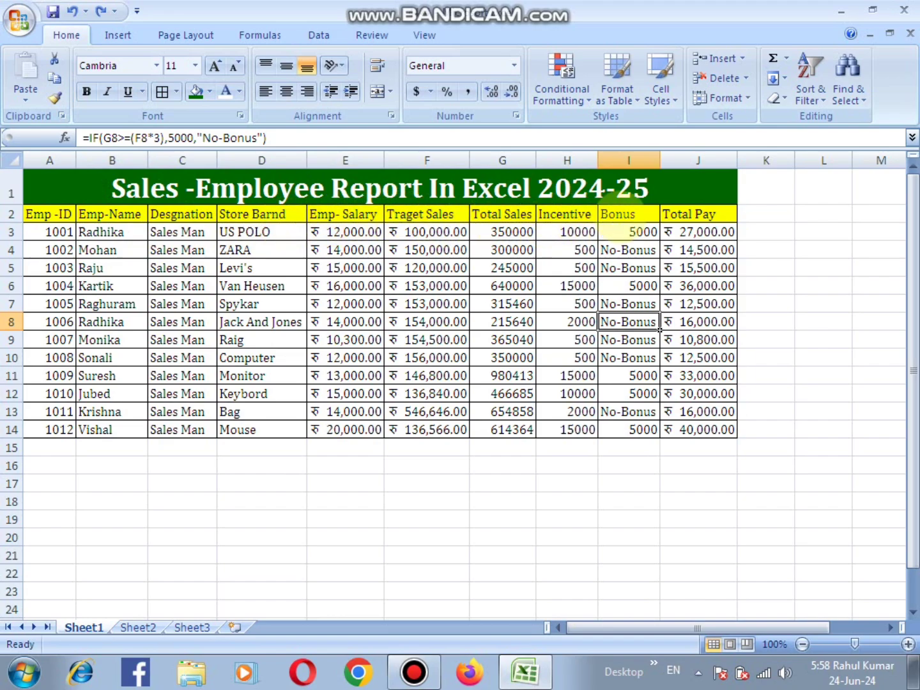
- Examine the salary, target sales, total sales, incentive, bonus and total pay cells and their formulas in the completed employee report
left_click(691, 217)
left_click(422, 250)
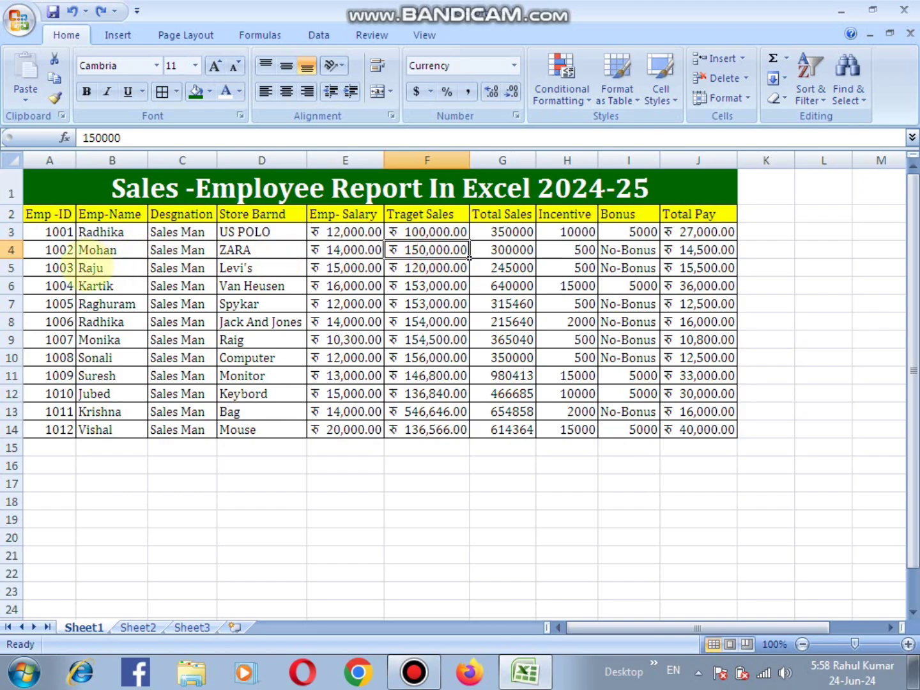
left_click(96, 268)
left_click(364, 232)
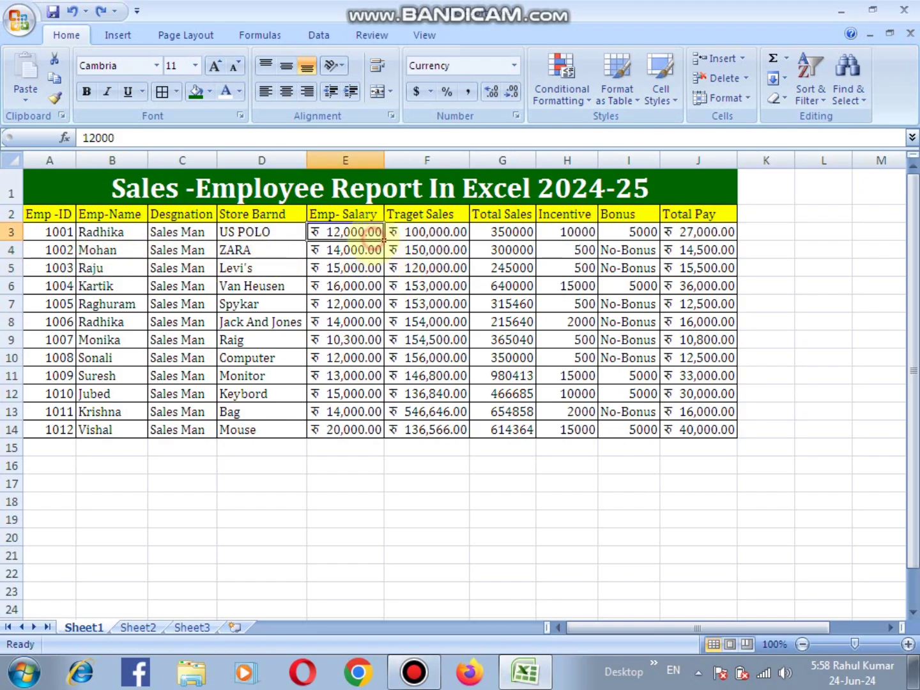
left_click(403, 236)
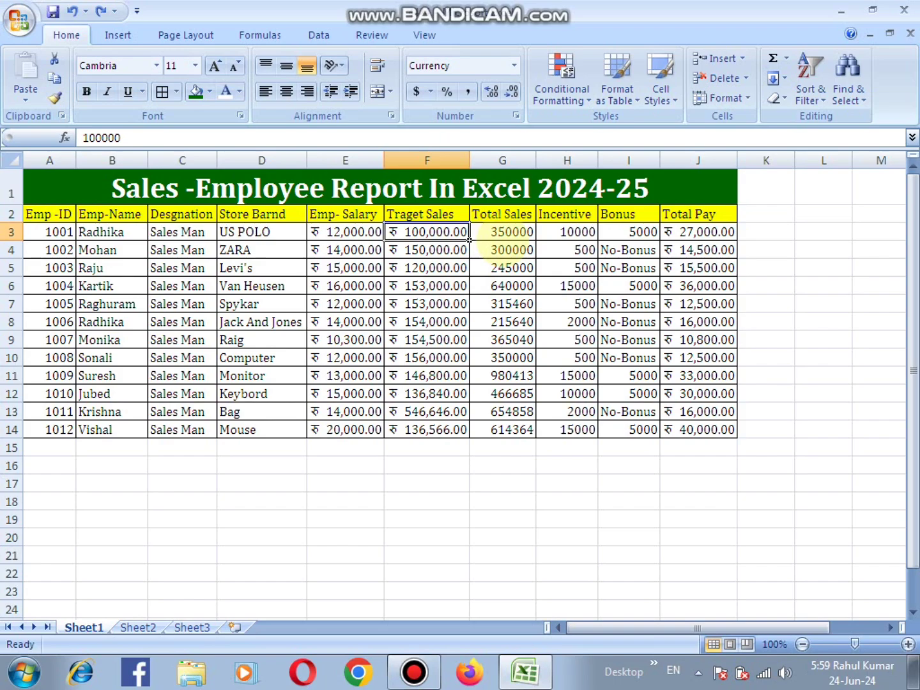
left_click(495, 238)
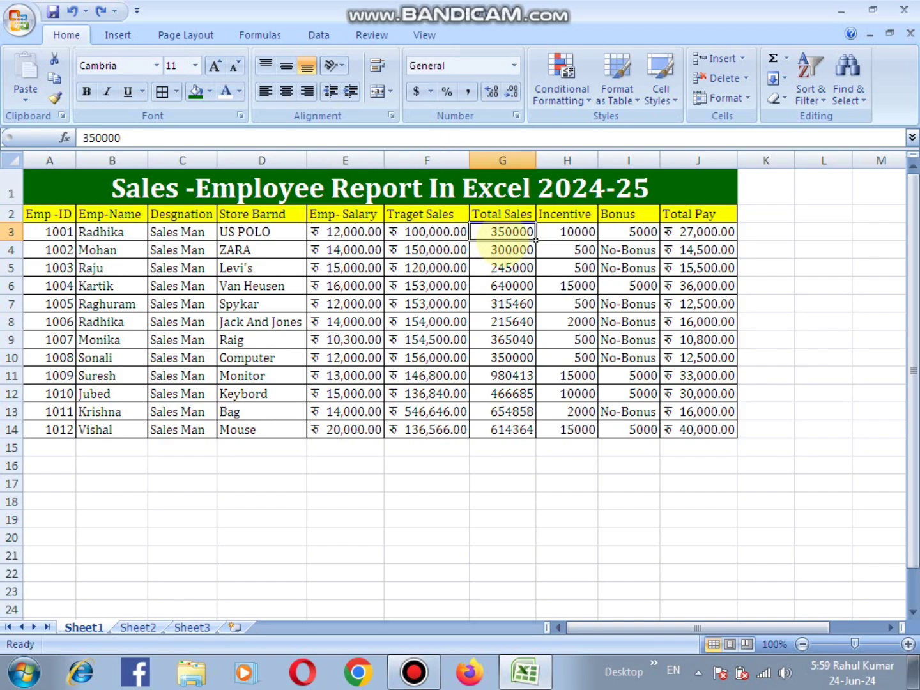
left_click(579, 236)
left_click(614, 238)
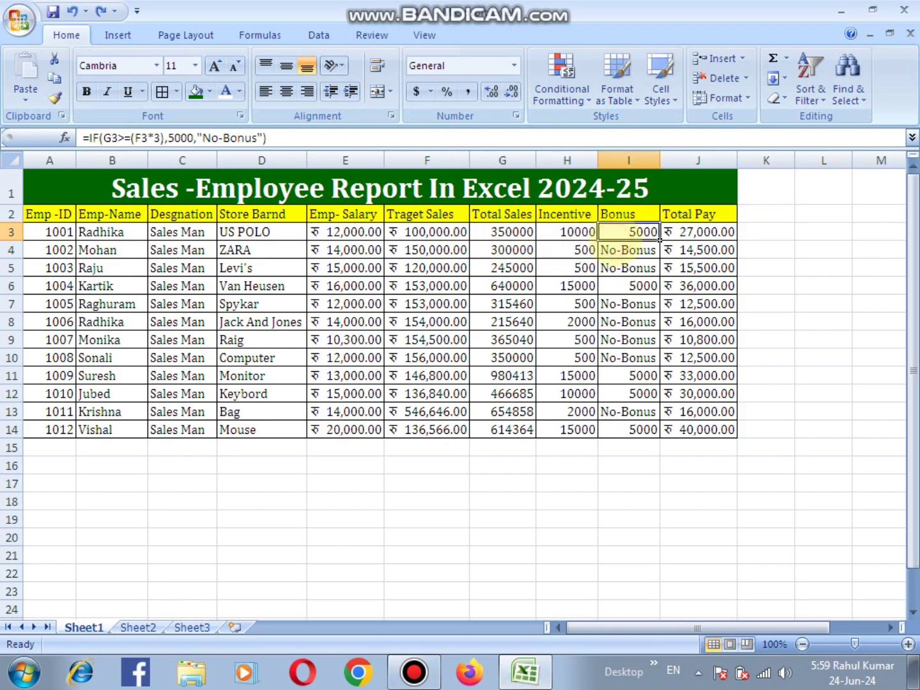
left_click(687, 231)
left_click(568, 254)
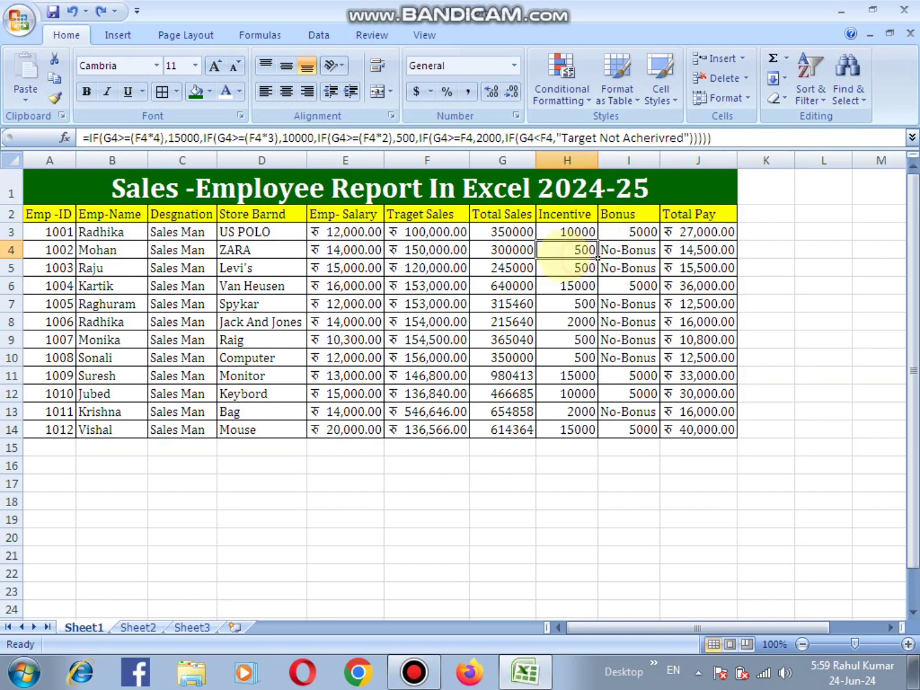
left_click(630, 251)
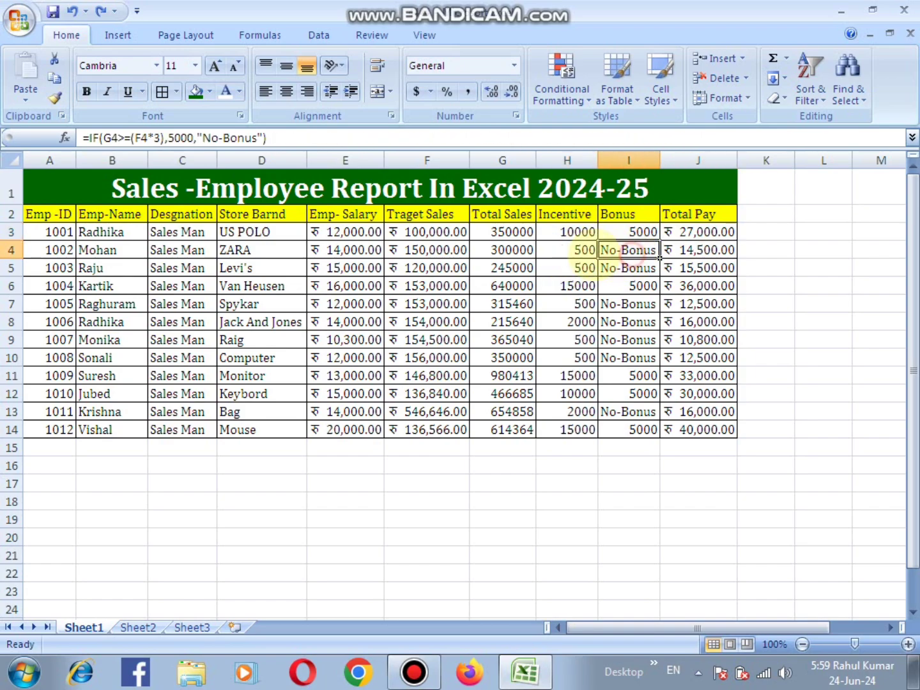
left_click(584, 267)
left_click(651, 289)
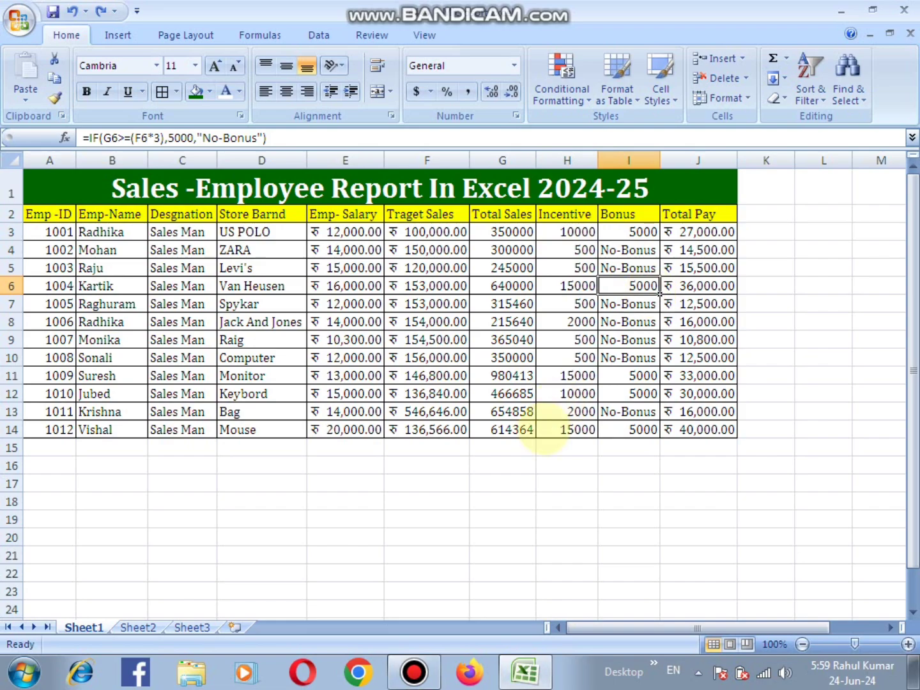
left_click(563, 411)
left_click(447, 323)
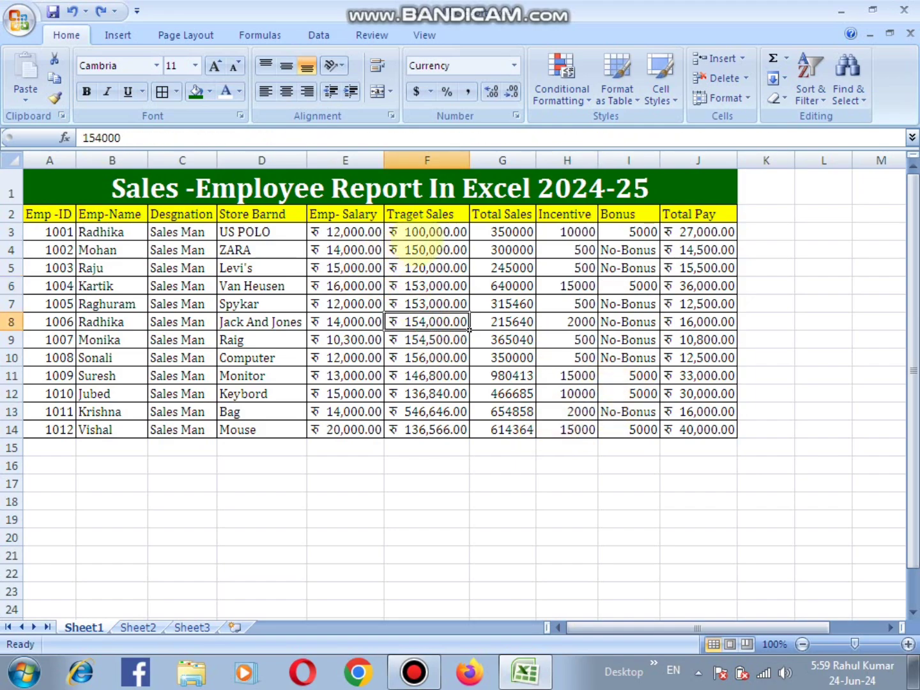
- Clear the contents of F3:J14, from the Traget Sales column through the Total Pay column
left_click_drag(415, 236, 735, 429)
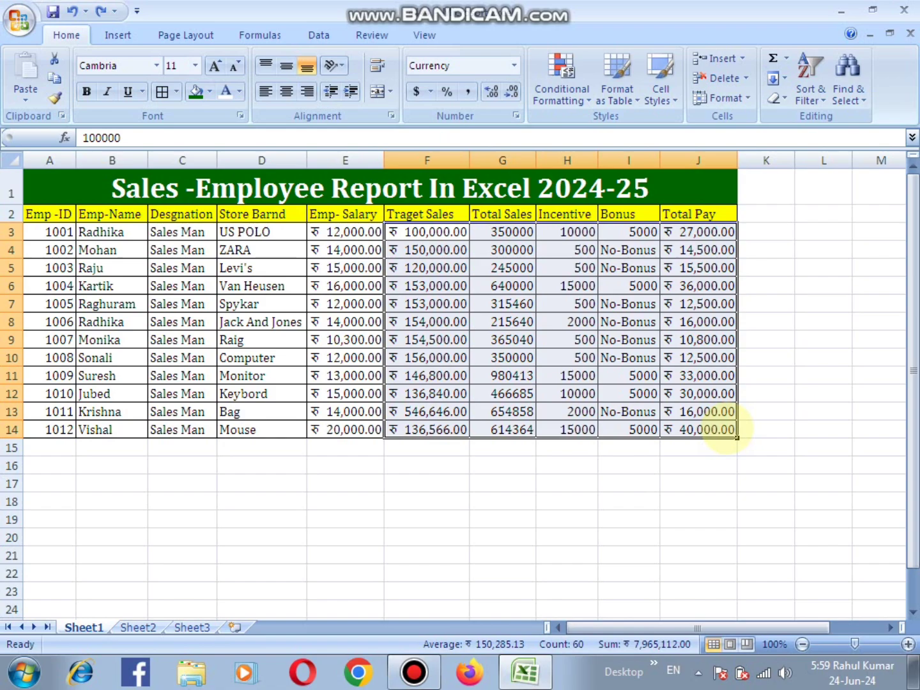
key("Delete")
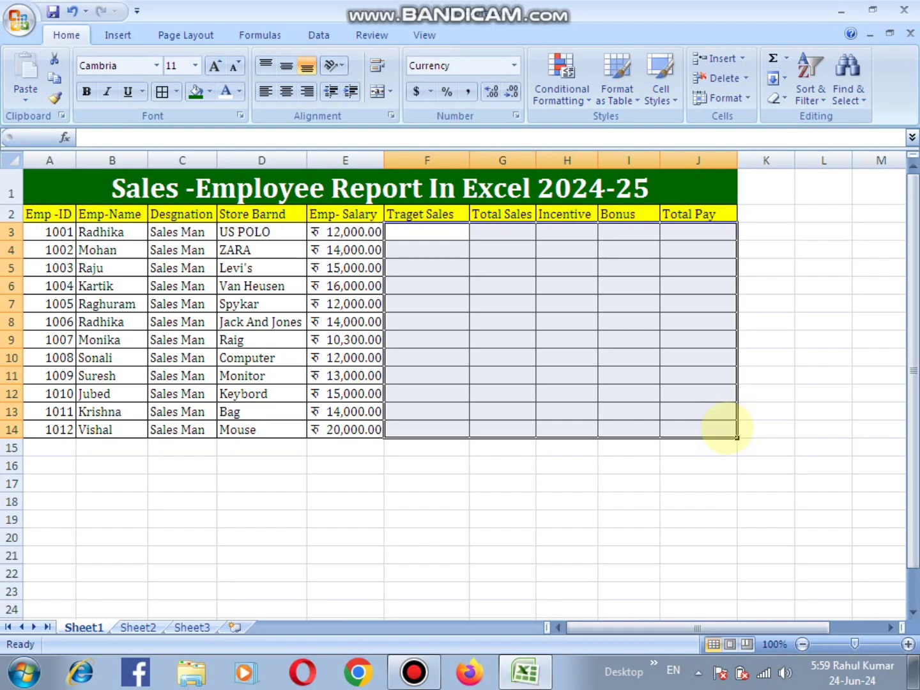
left_click(448, 304)
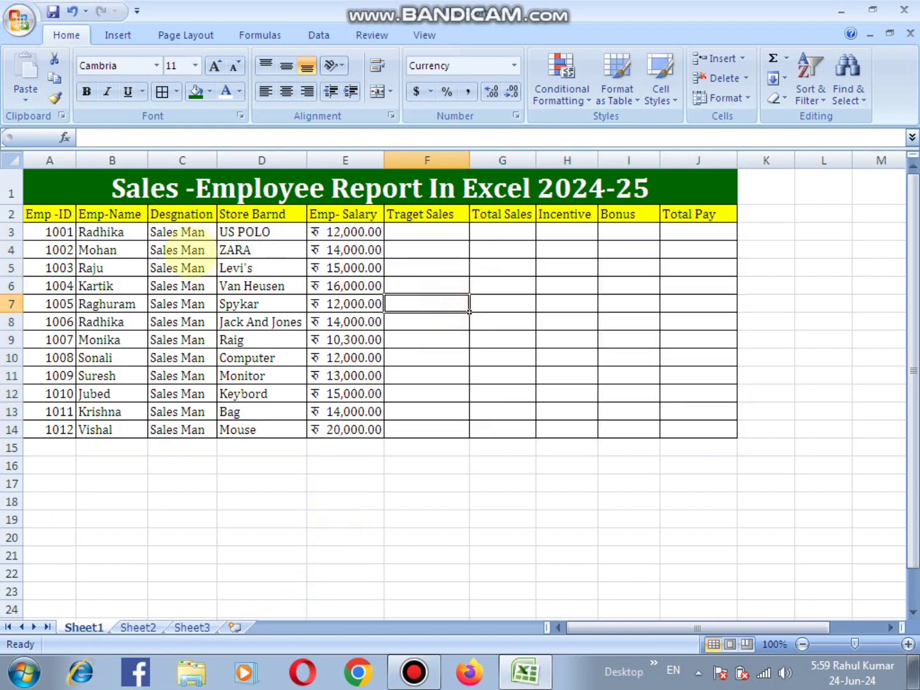
left_click(181, 250)
left_click(103, 251)
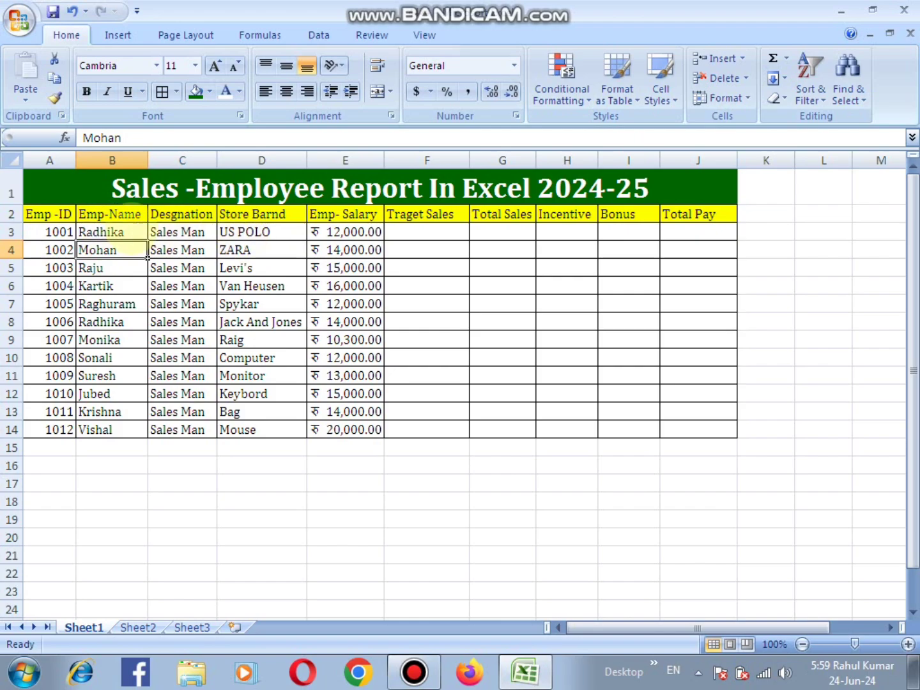
left_click(358, 232)
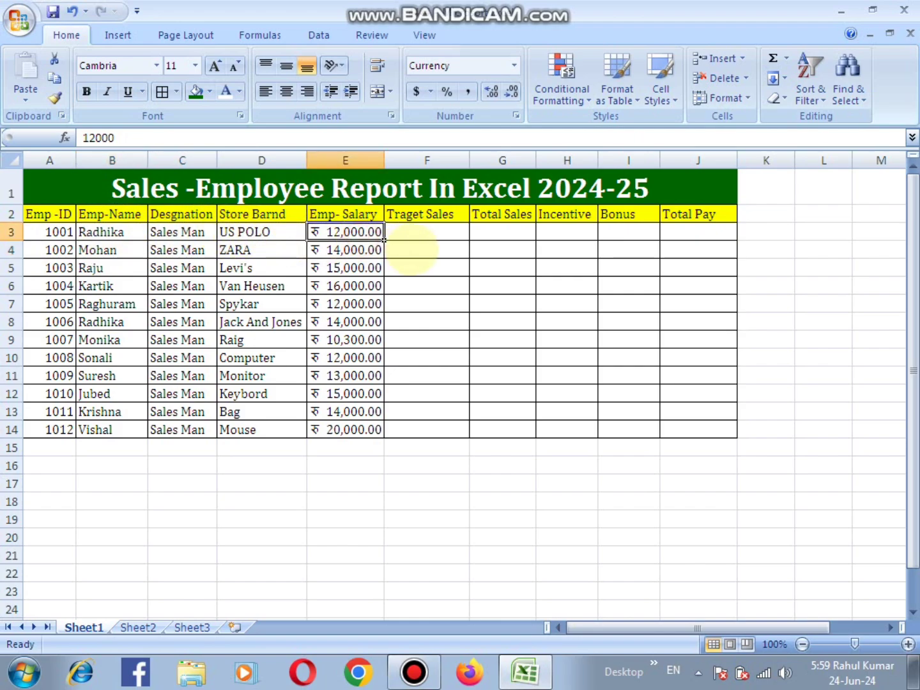
- Enter 120000 as the Traget Sales value for employee 1001 in cell F3
left_click(422, 232)
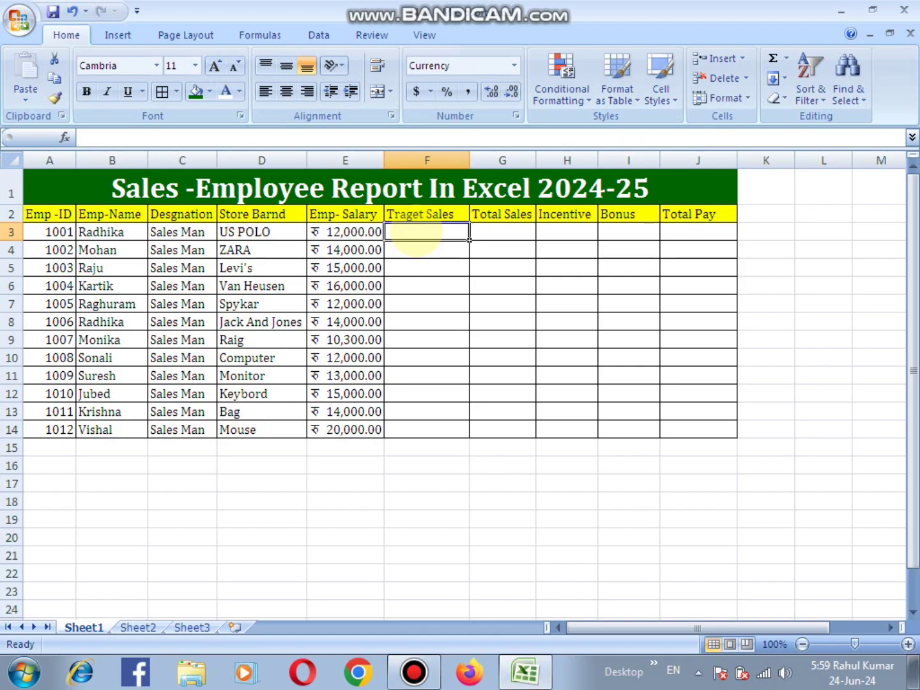
type("1")
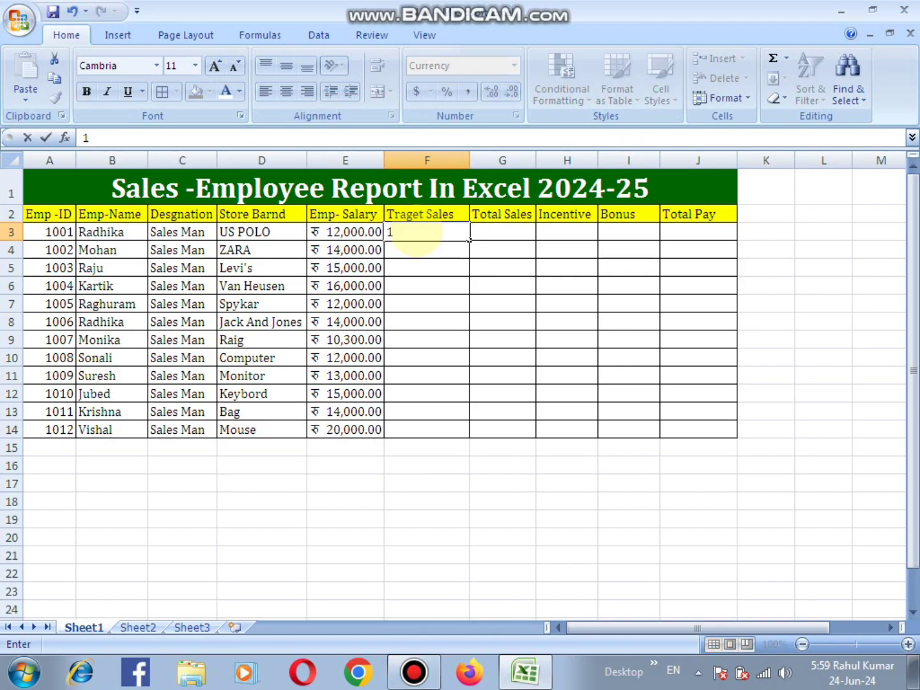
type("200000")
key("BackSpace")
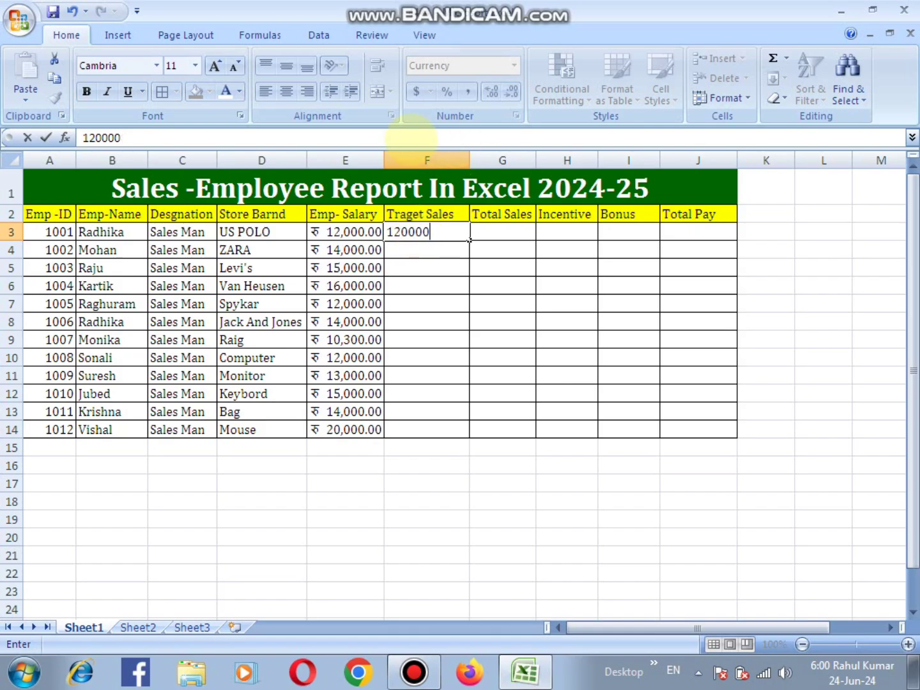
key("Return")
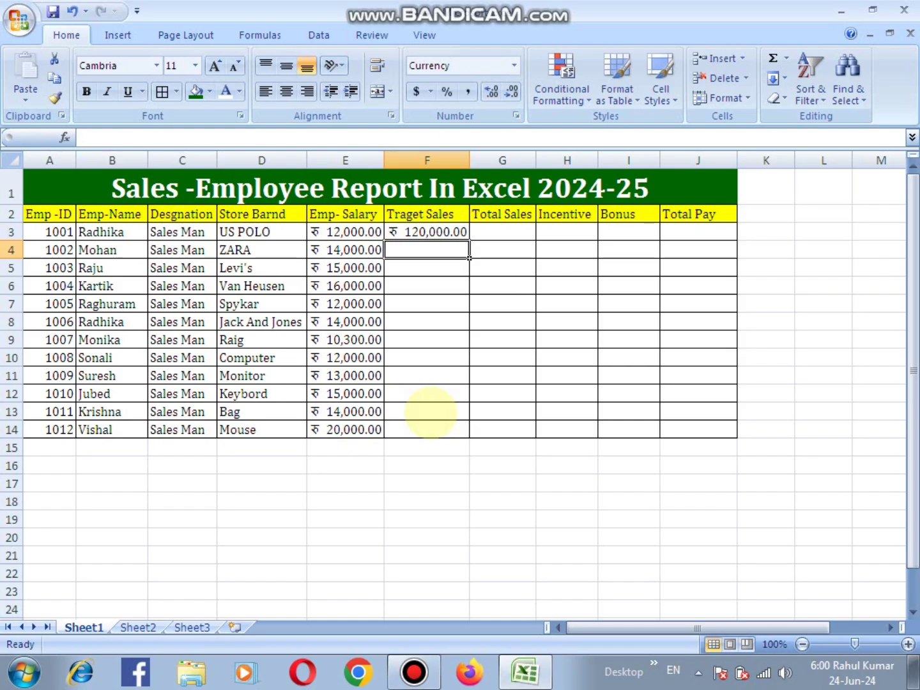
type("1")
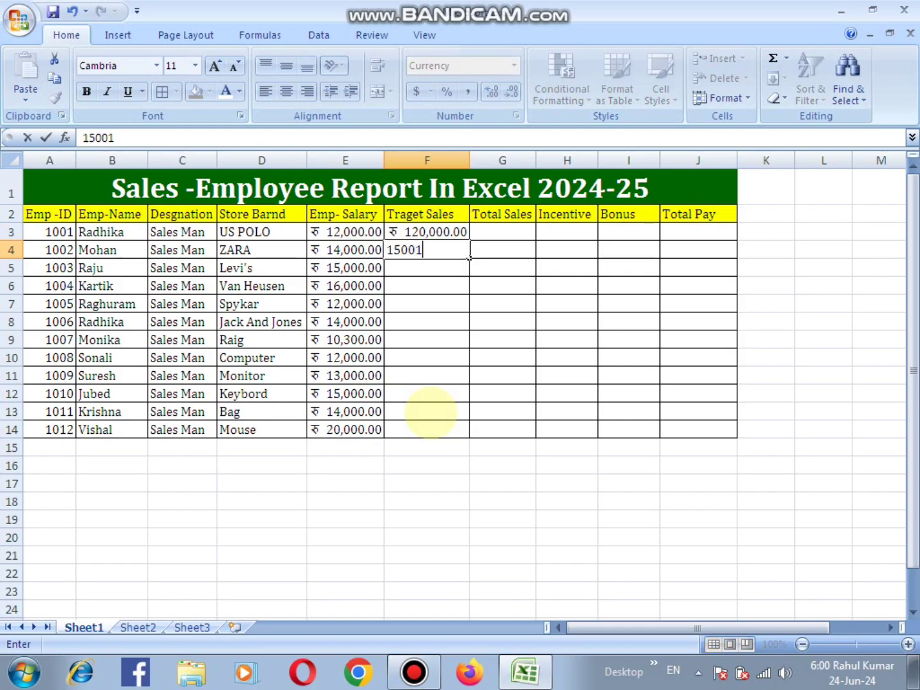
type(",500,130")
key("Return")
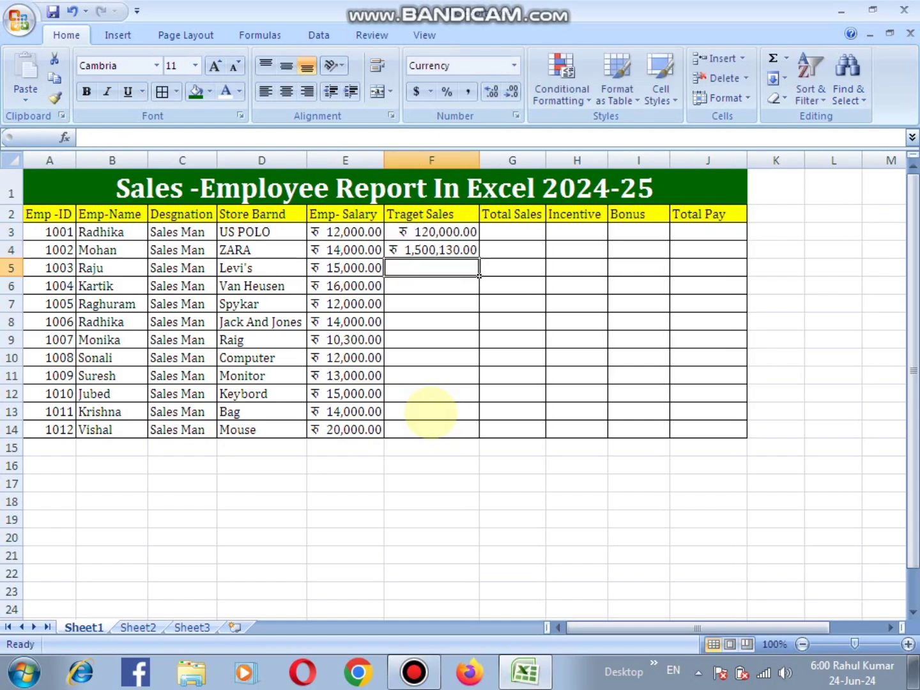
left_click(476, 253)
type("1500300")
- Set the Traget Sales value for employee 1002 in cell F4 to 150000
left_click(478, 254)
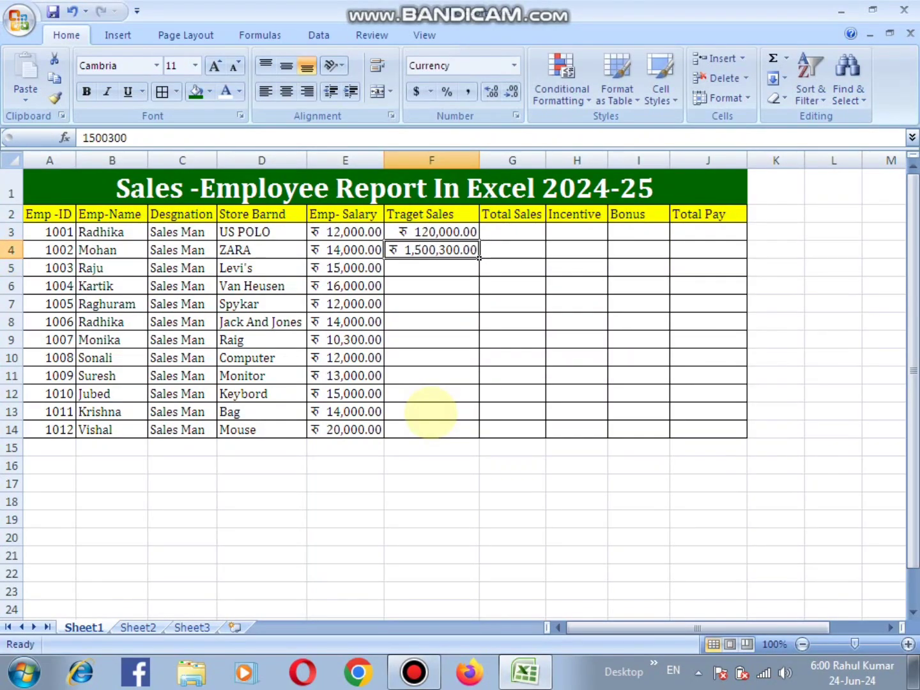
type("1500")
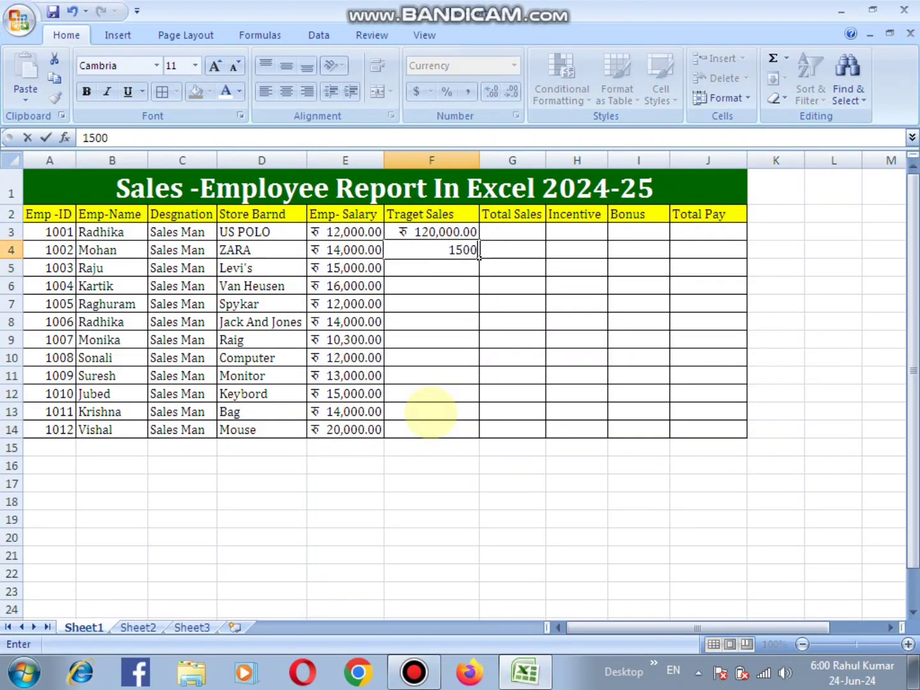
type("00")
key("Return")
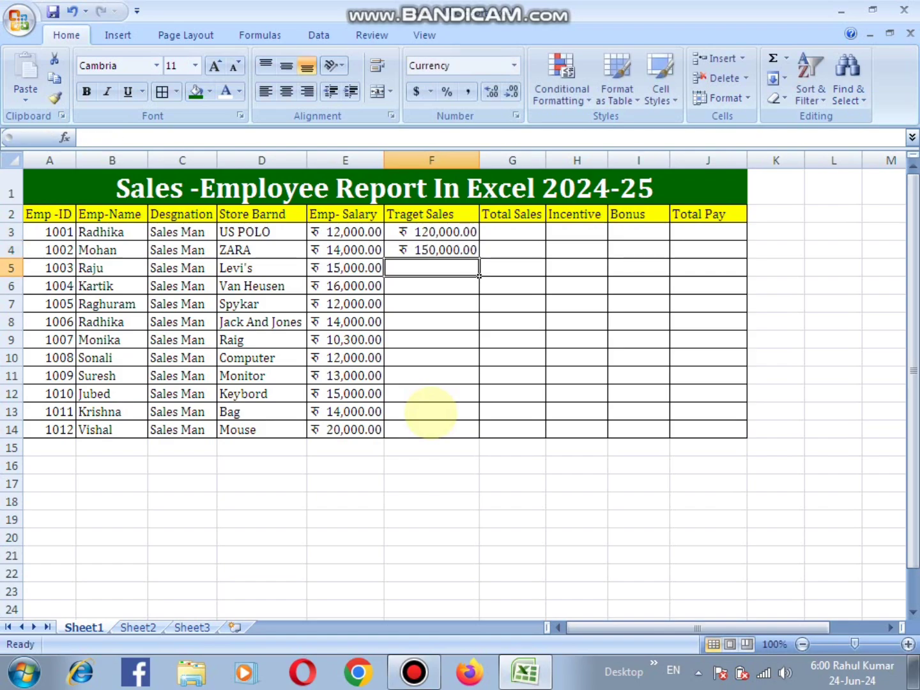
- Enter Traget Sales values of 365400 in F5 and 126546 in F6
type("365400")
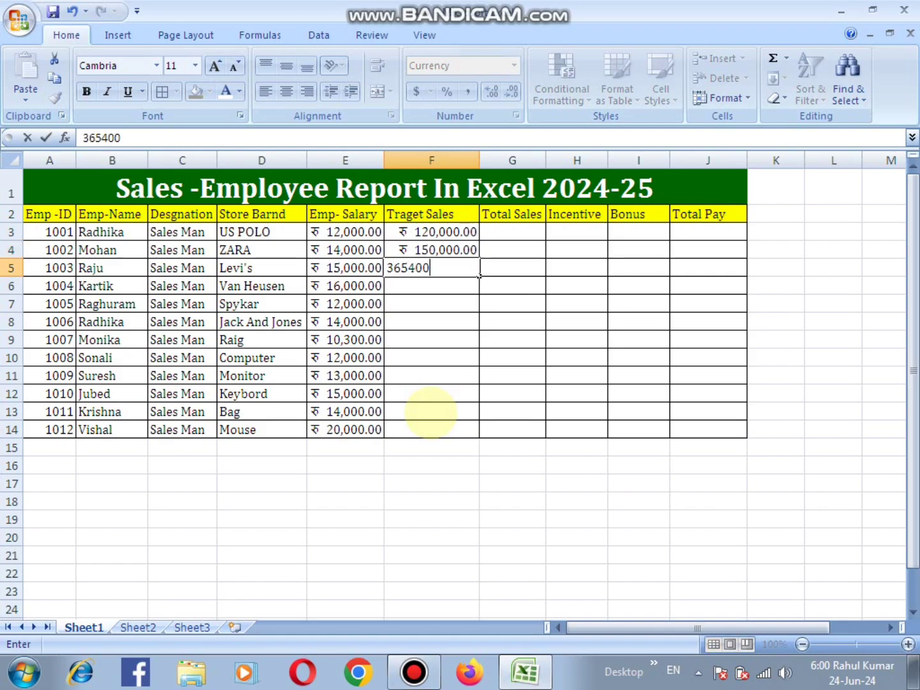
key("Return")
type("126546")
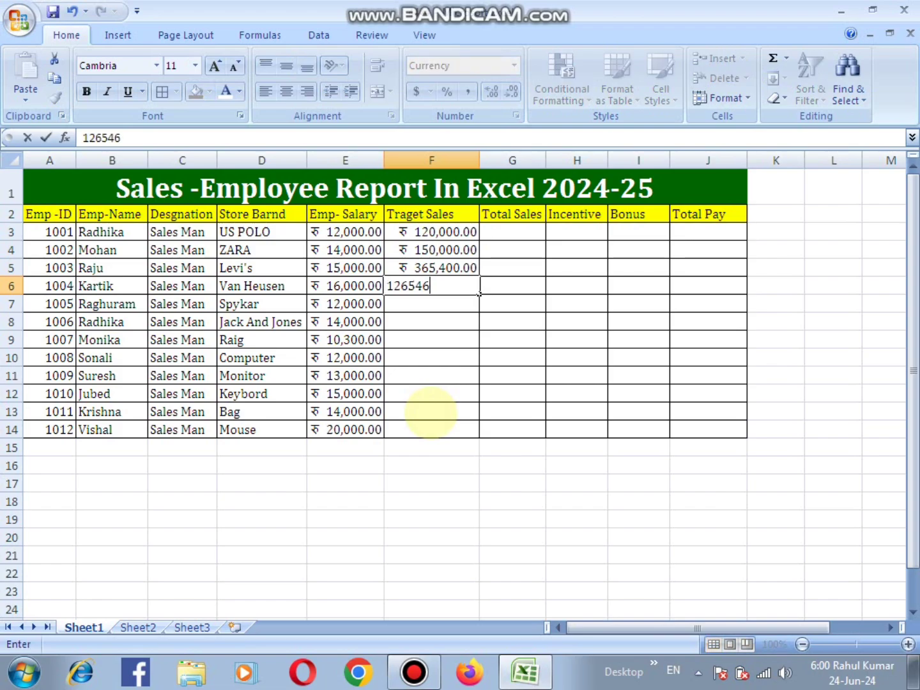
key("Return")
- Enter 126546 as the Traget Sales value for employee 1005 in cell F7
type("1254846")
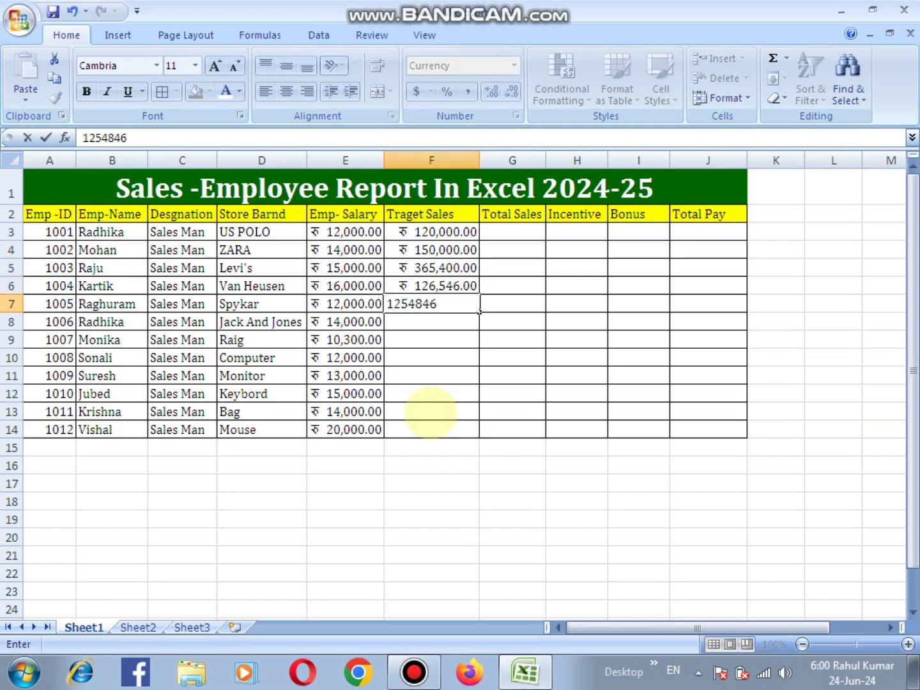
key("Return")
key("Up")
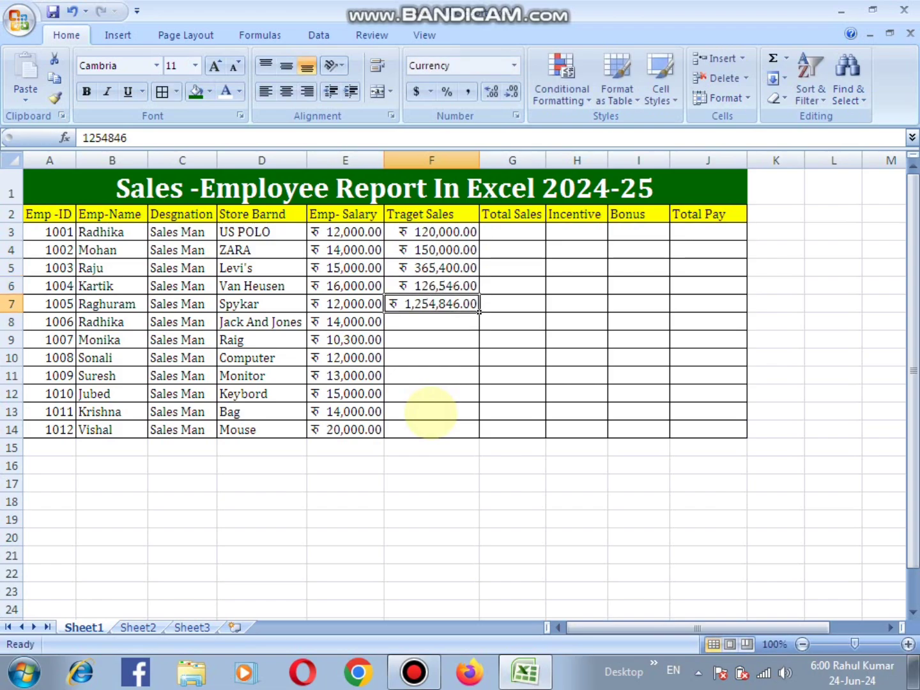
type("126,546")
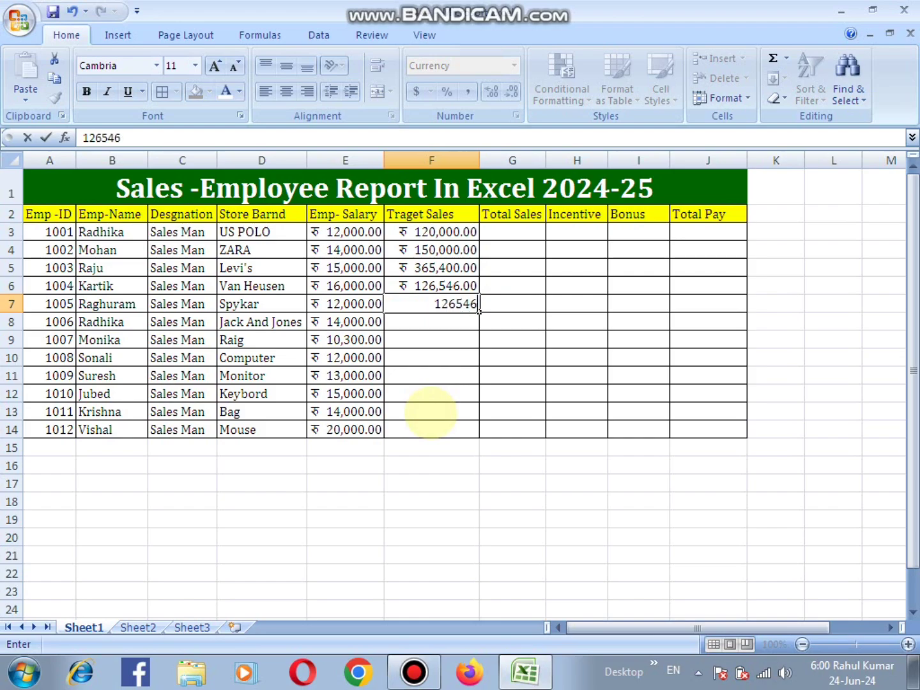
key("Return")
- Enter 115425 as the Traget Sales value for employee 1006 in cell F8
type("11542563")
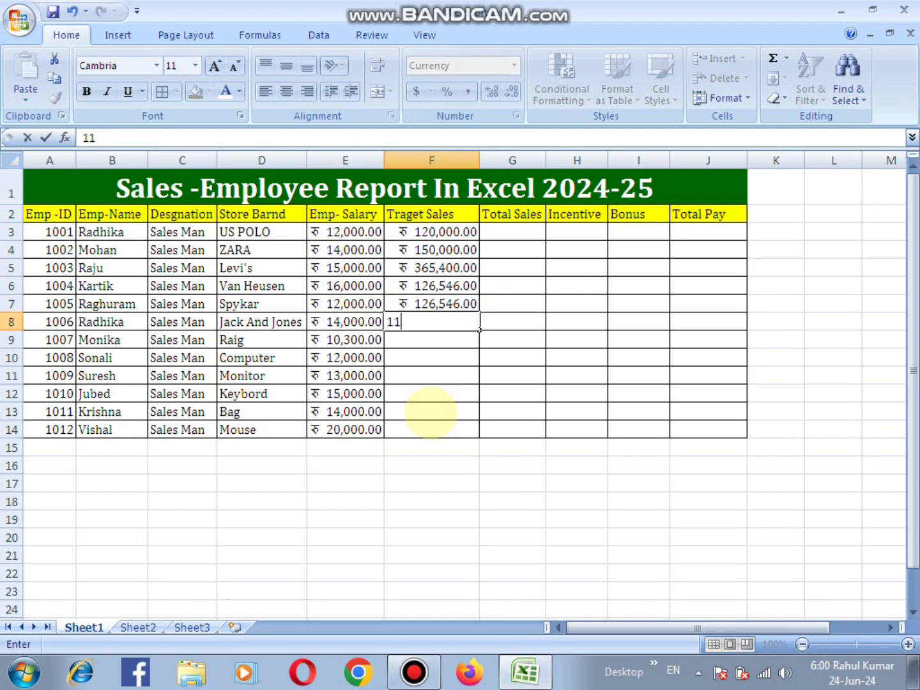
key("BackSpace")
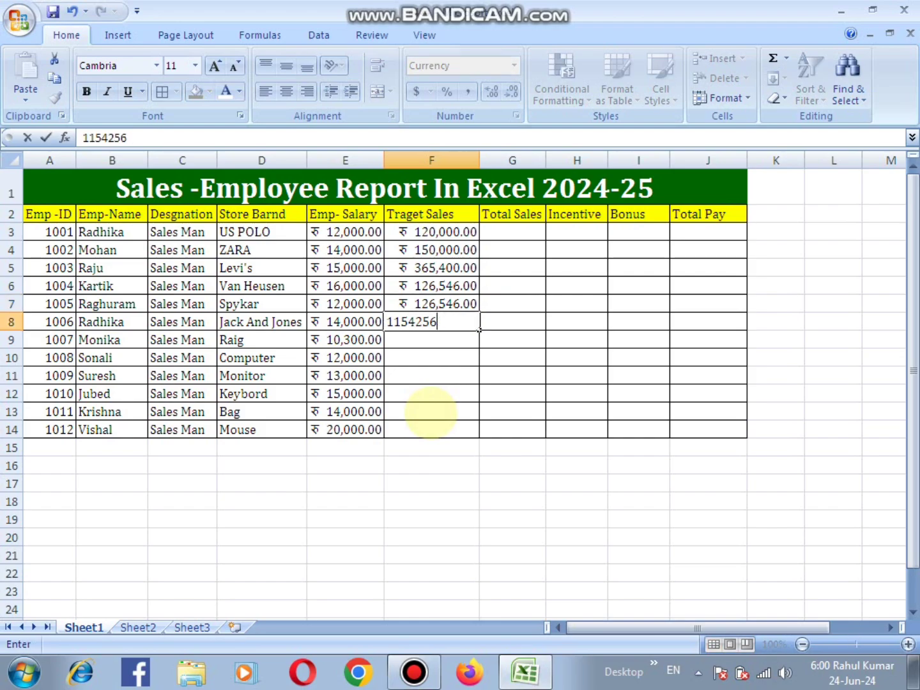
key("Return")
key("Up")
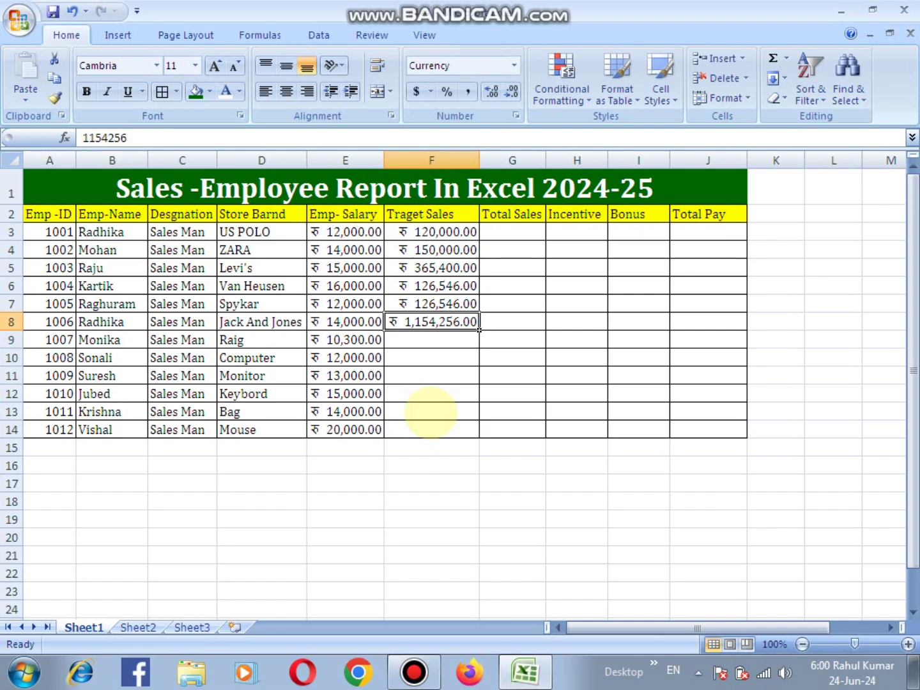
key("F2")
key("BackSpace")
key("Return")
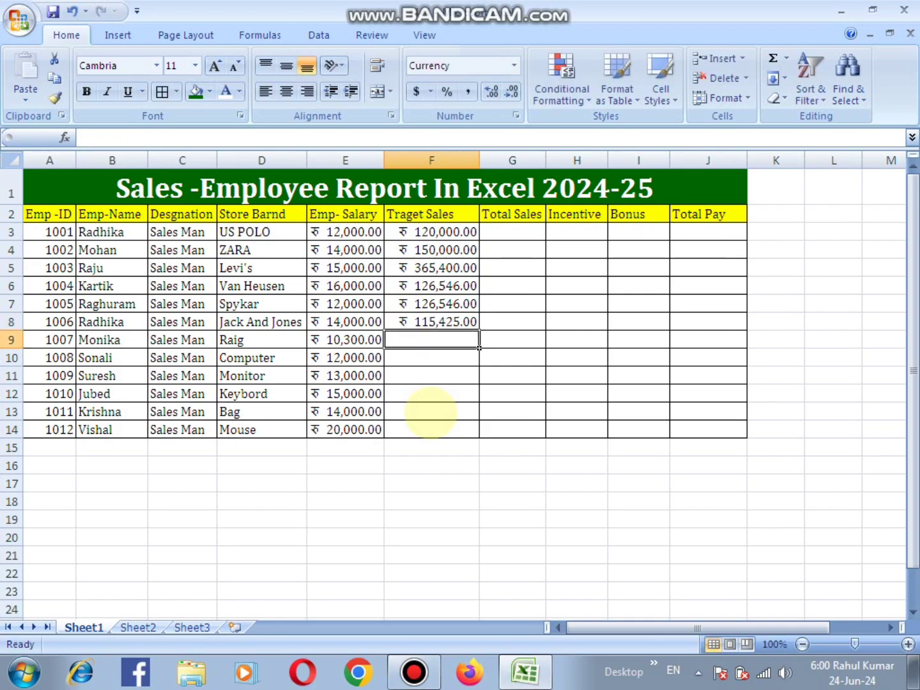
- Enter Traget Sales values of 650000 in F9 and 136450 in F10
type("650000")
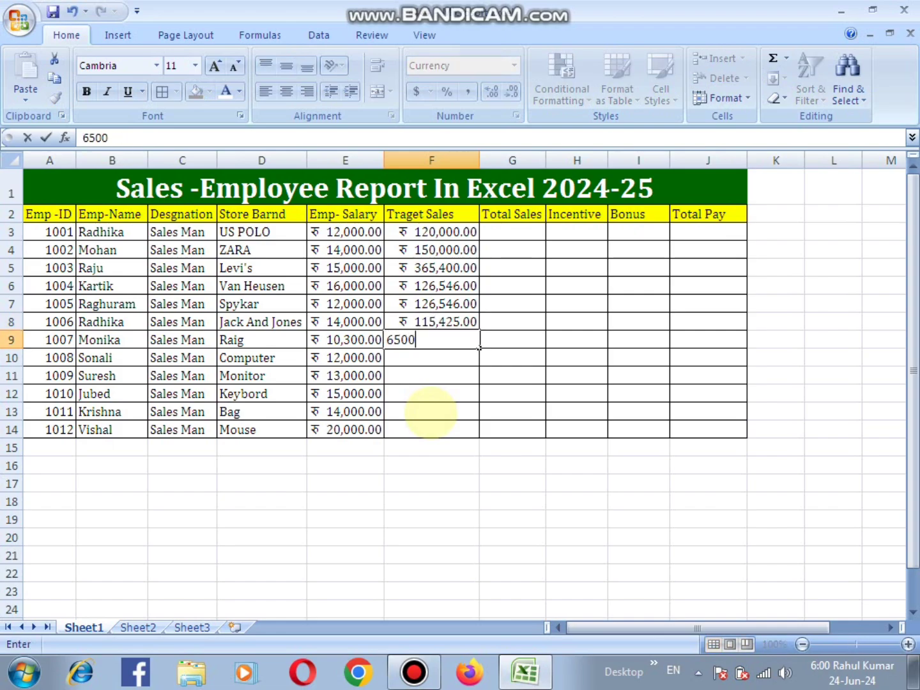
key("Return")
type("13")
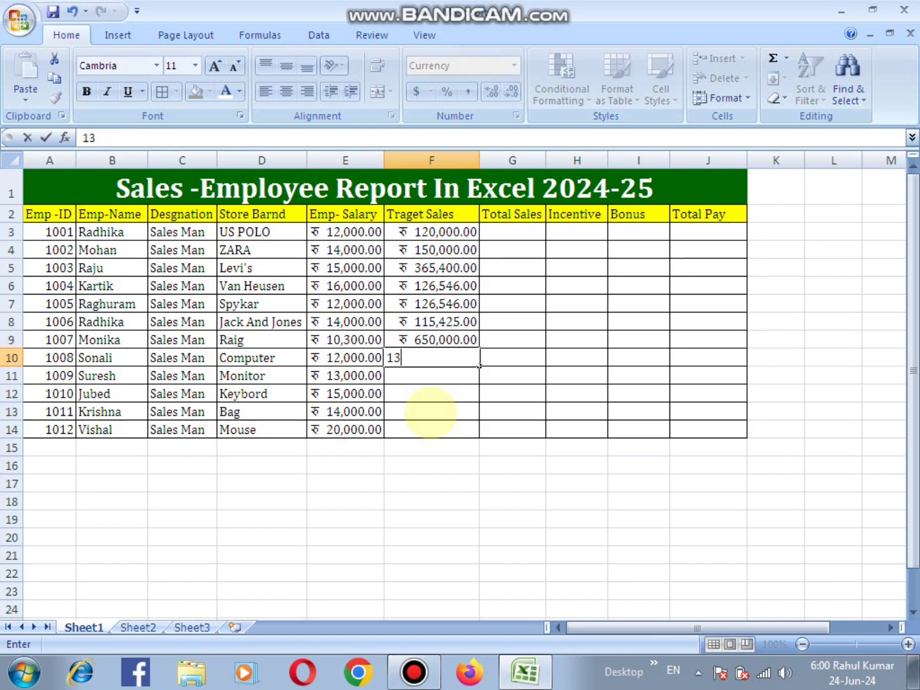
type("6,450")
key("Return")
- Enter Traget Sales values of 314658 in F11 and 312546 in F12
type("314,")
type("658")
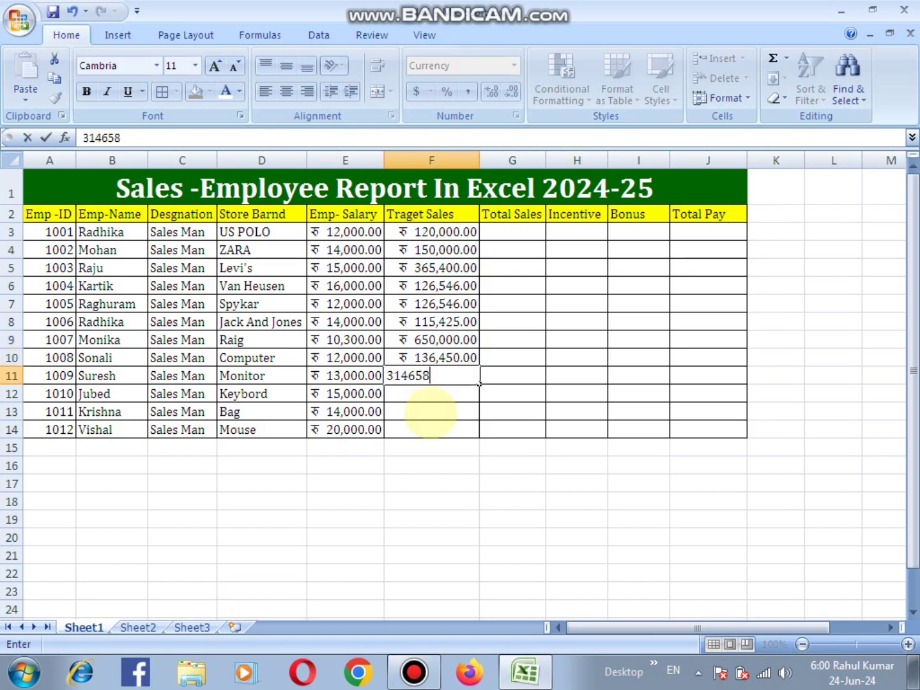
key("Return")
type("312,546")
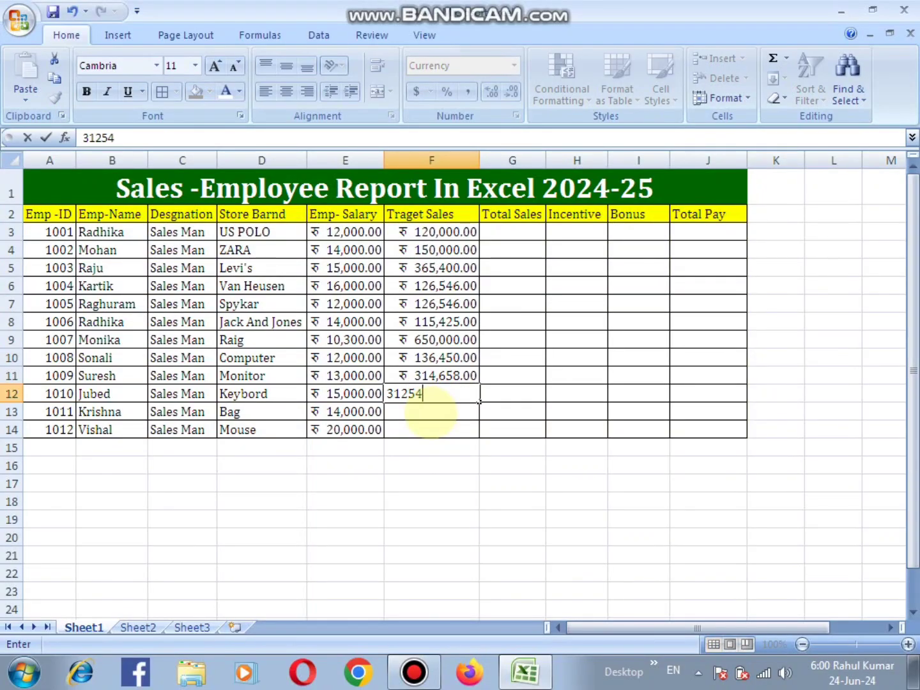
key("Return")
- Enter Traget Sales values of 214523 in F13 and 310000 in F14
type("2145230")
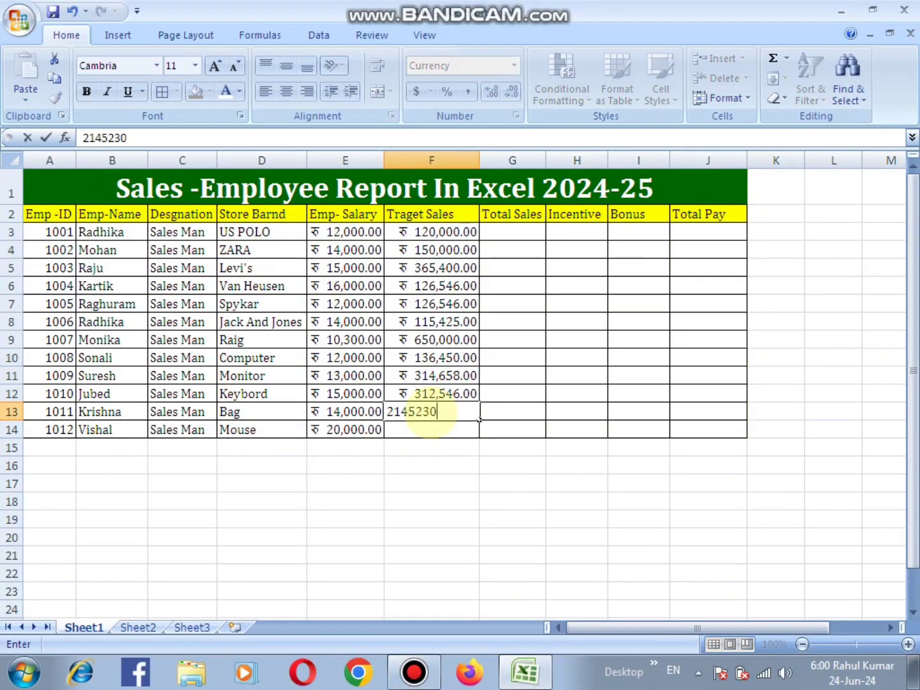
key("Return")
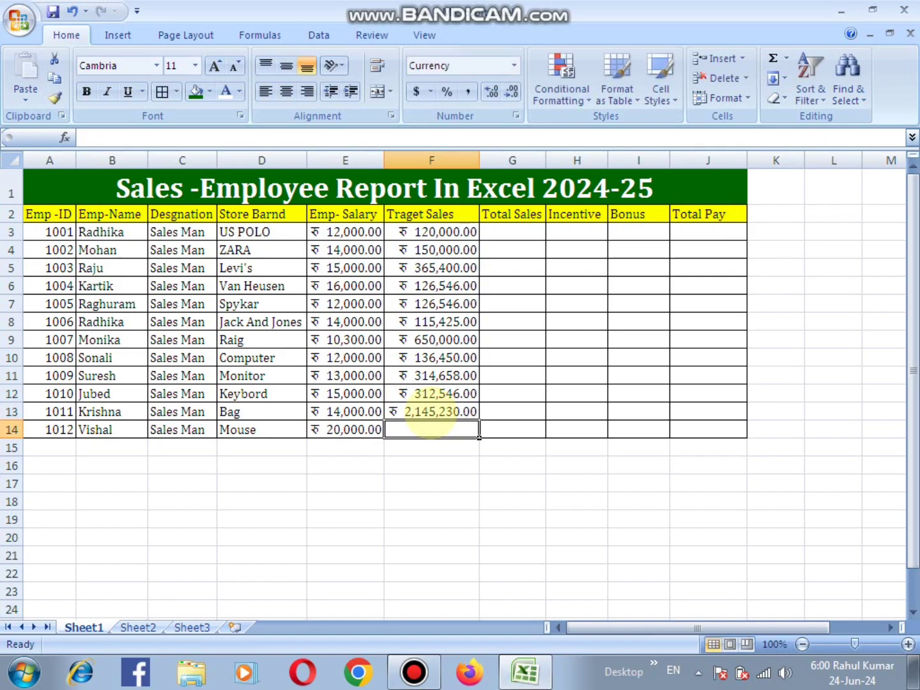
key("Up")
key("F2")
key("BackSpace")
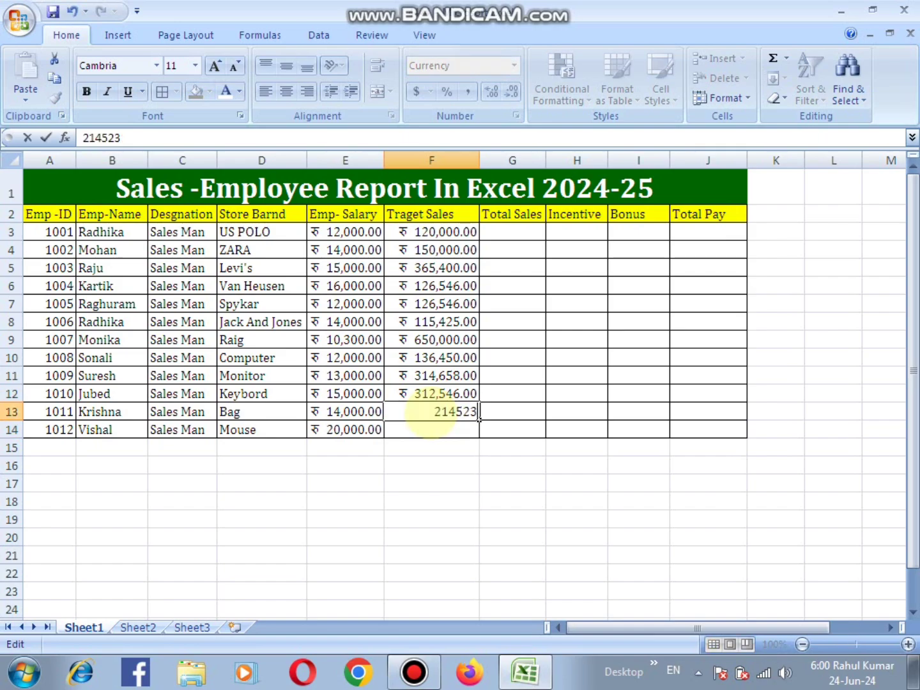
key("Return")
type("310000")
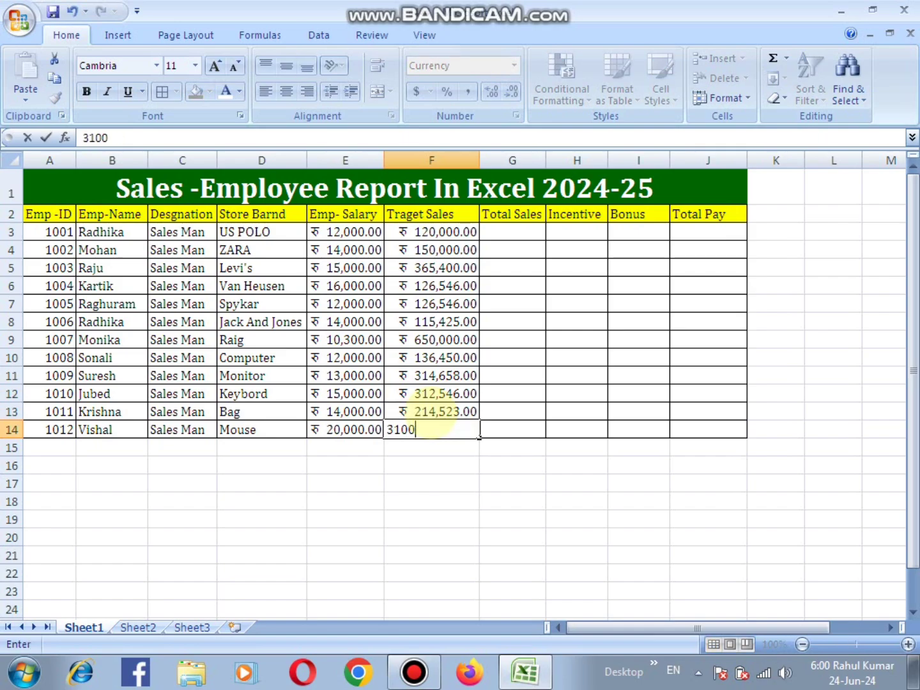
key("Return")
- Enter 321000 as the first Total Sales value in cell G3
key("Right")
key("Up")
key("Up")
key("Up")
key("Up")
key("Up")
key("Up")
key("Up")
key("Up")
key("Up")
key("Up")
key("Up")
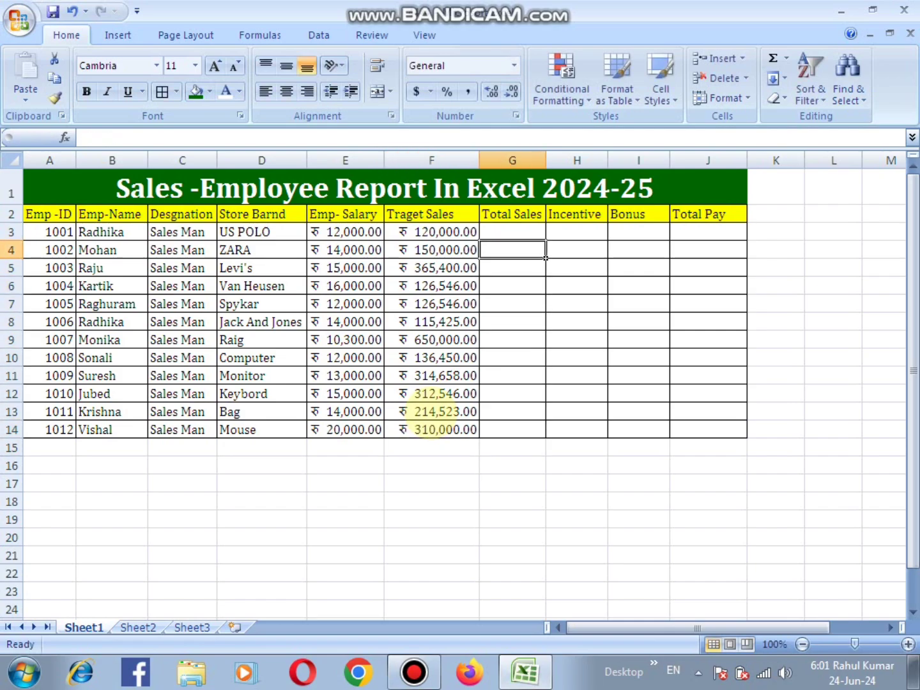
key("Up")
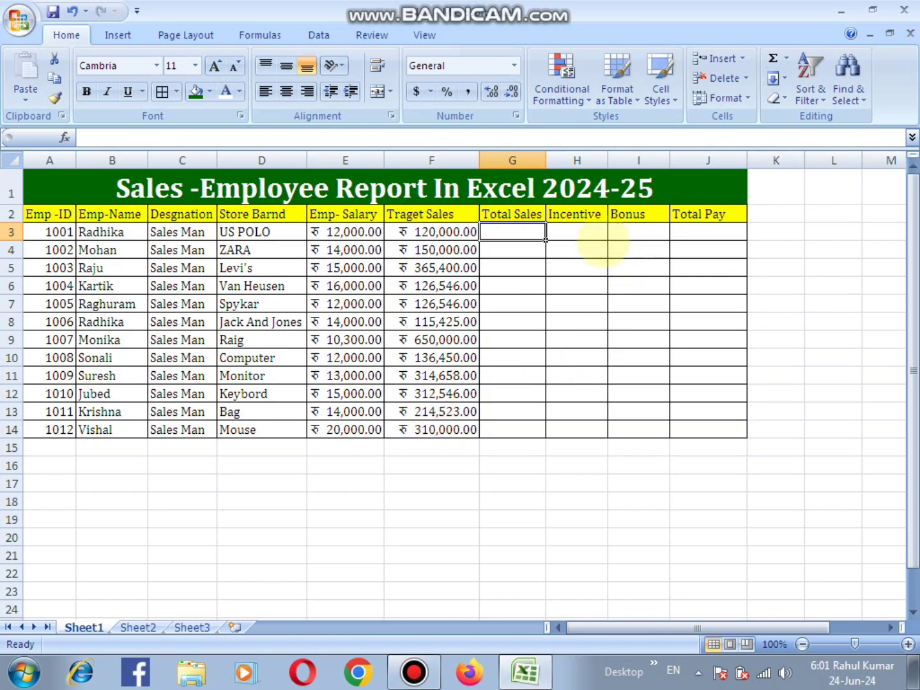
left_click(441, 231)
left_click(518, 232)
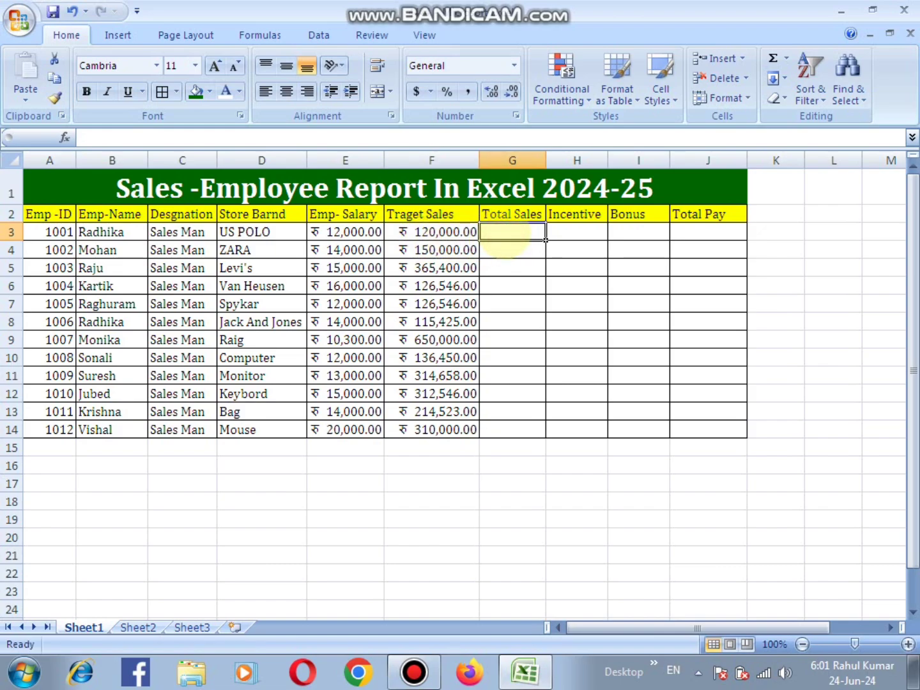
type("321")
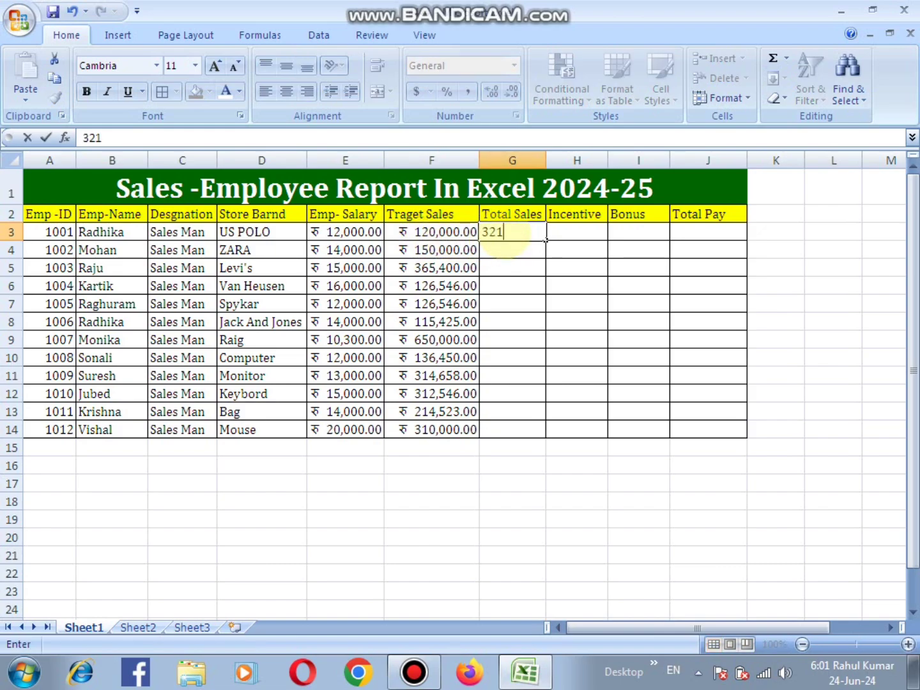
type("000")
key("Return")
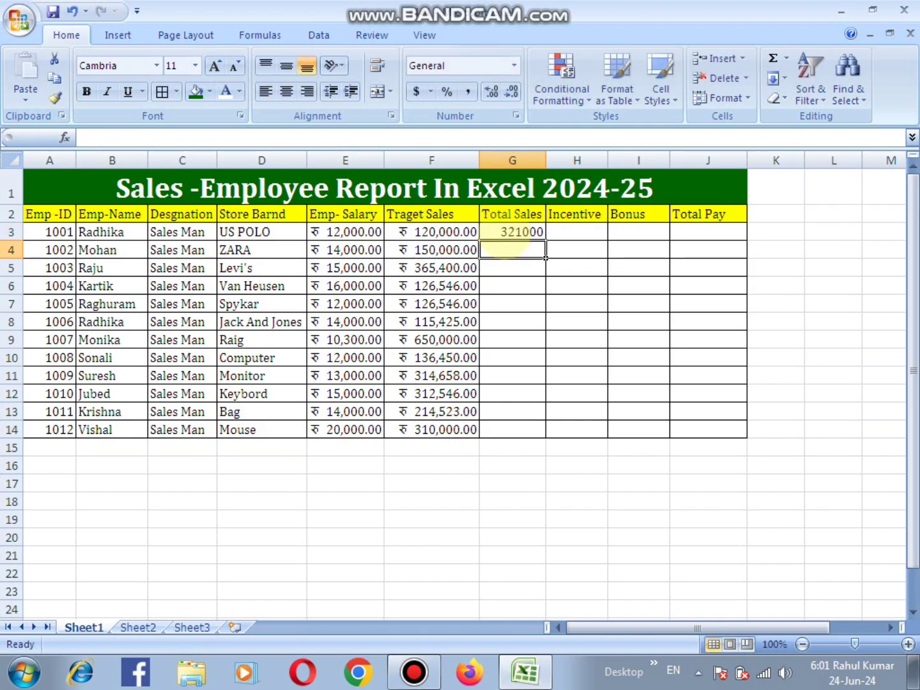
- Enter a Total Sales value of 246412 in cell G4
left_click(518, 234)
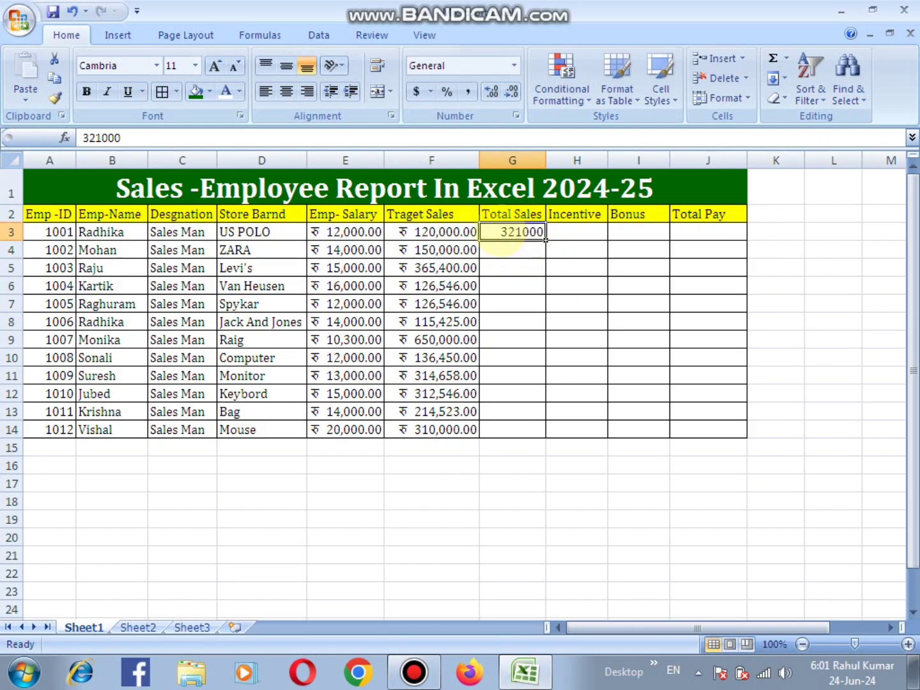
left_click(519, 249)
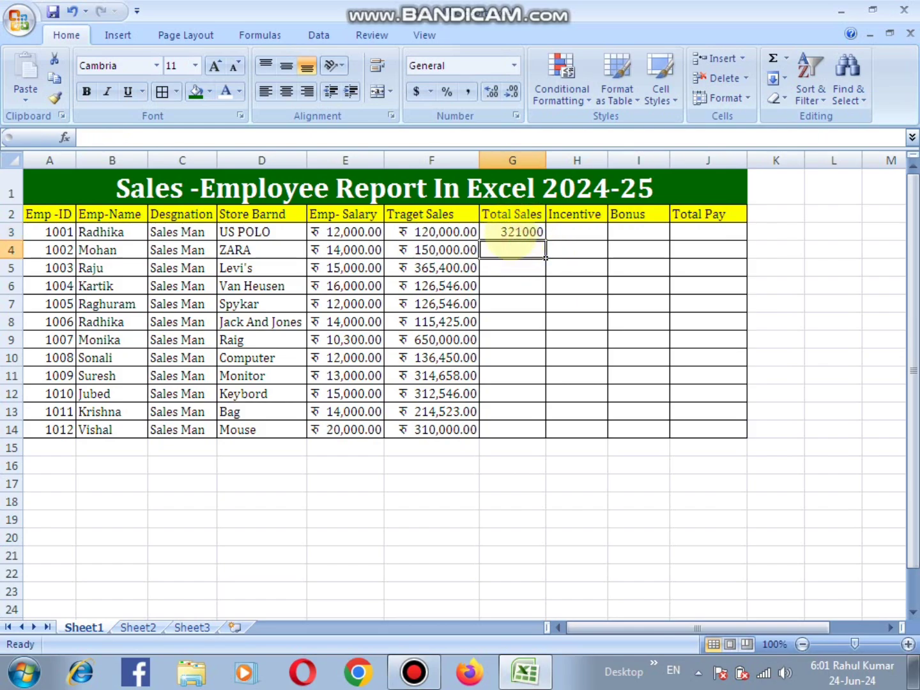
left_click(516, 233)
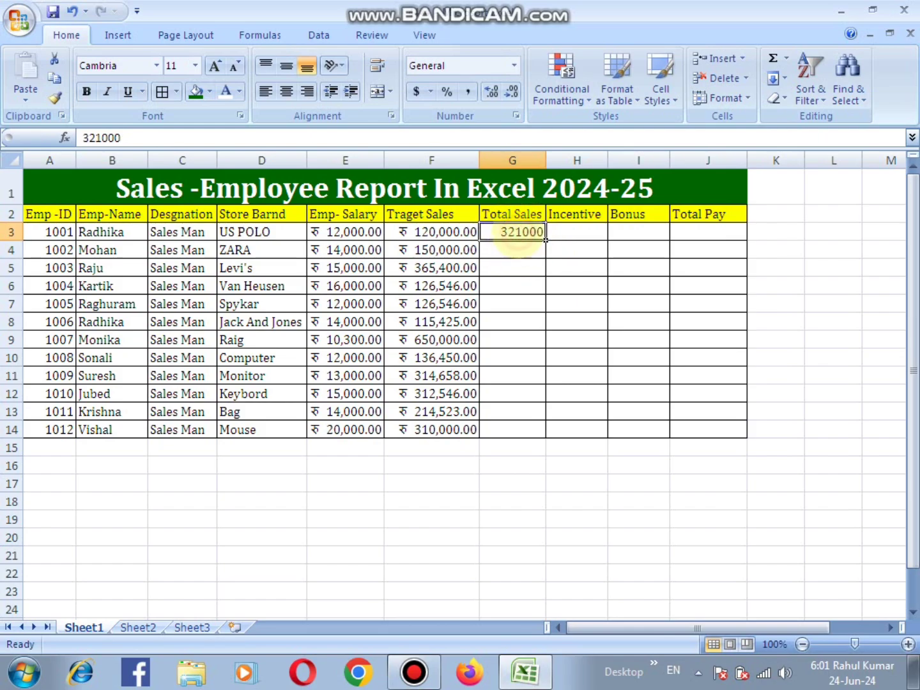
left_click(515, 250)
type("246412")
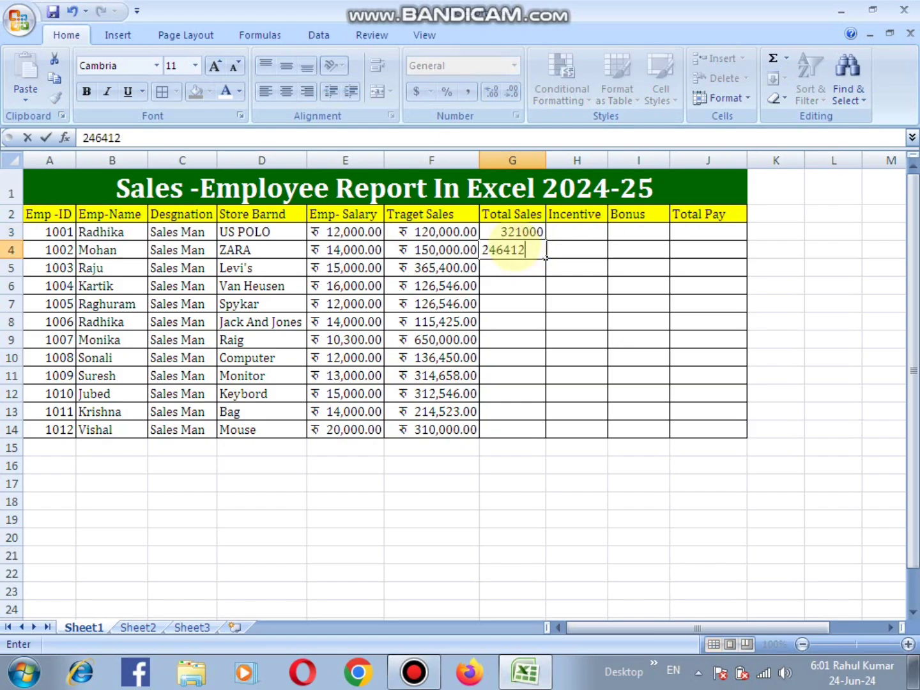
key("Return")
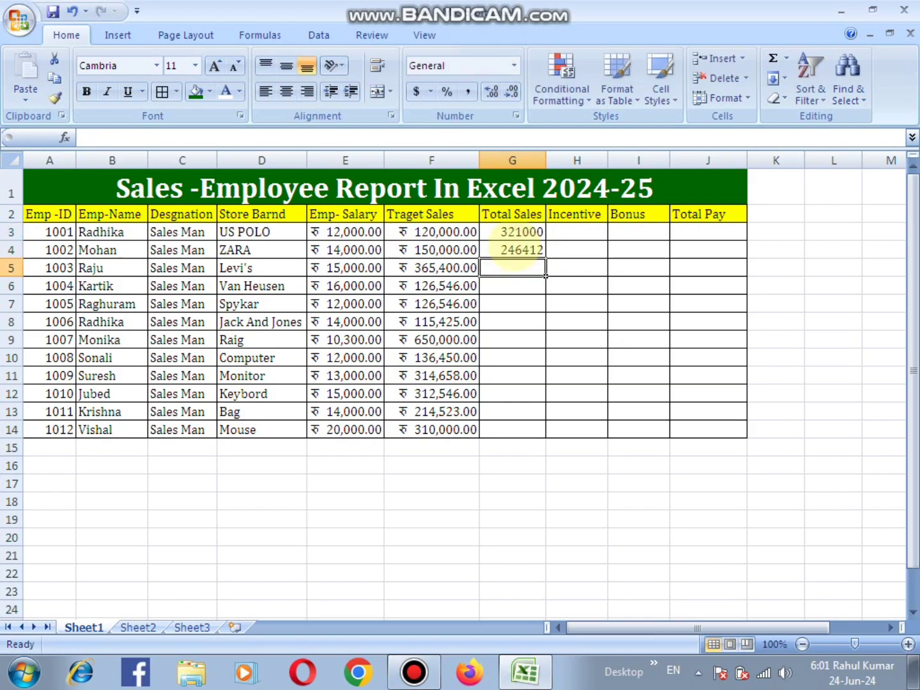
- Enter Total Sales values of 656985 in G5 and 265498 in G6
type("656985")
key("Return")
type("2654986")
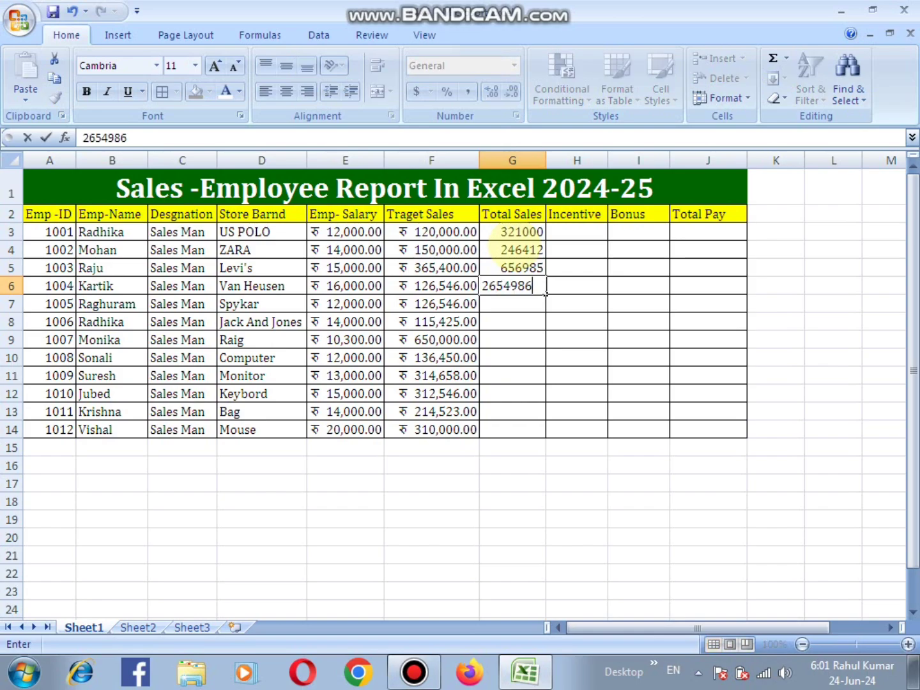
key("BackSpace")
key("Return")
- Enter Total Sales values of 316468 in G7 and 689403 in G8
type("316468")
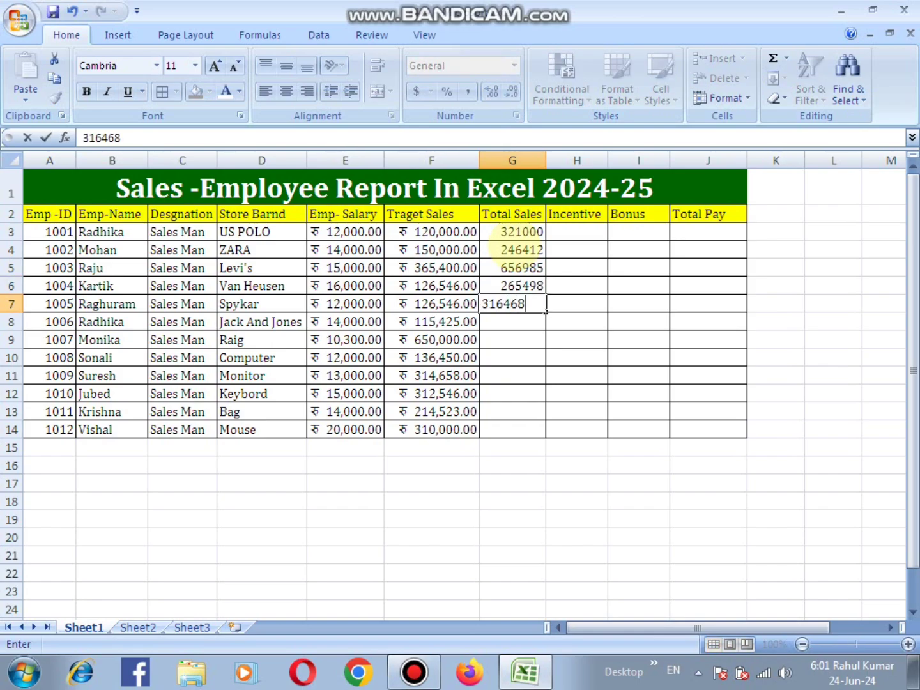
key("Return")
type("61445")
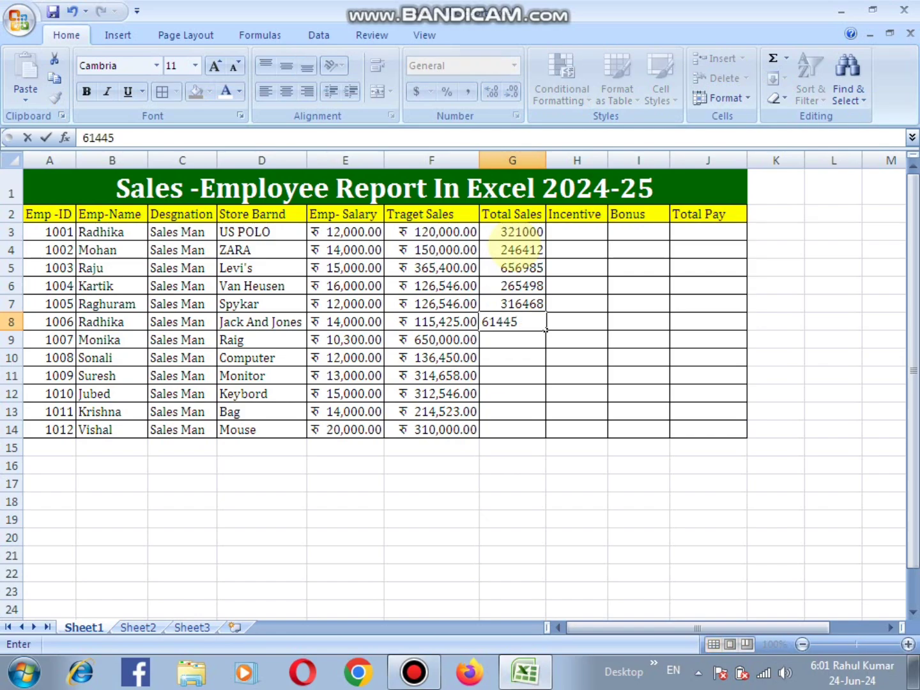
key("Return")
key("Up")
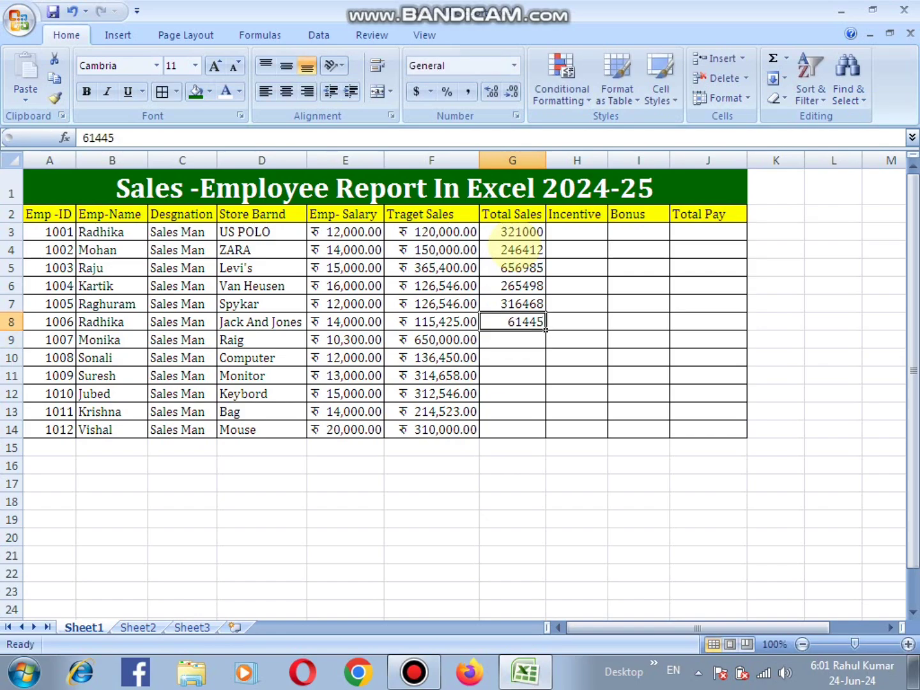
type("689403")
key("Return")
- Enter Total Sales values of 315450 in G9 and 214748 in G10
type("315450")
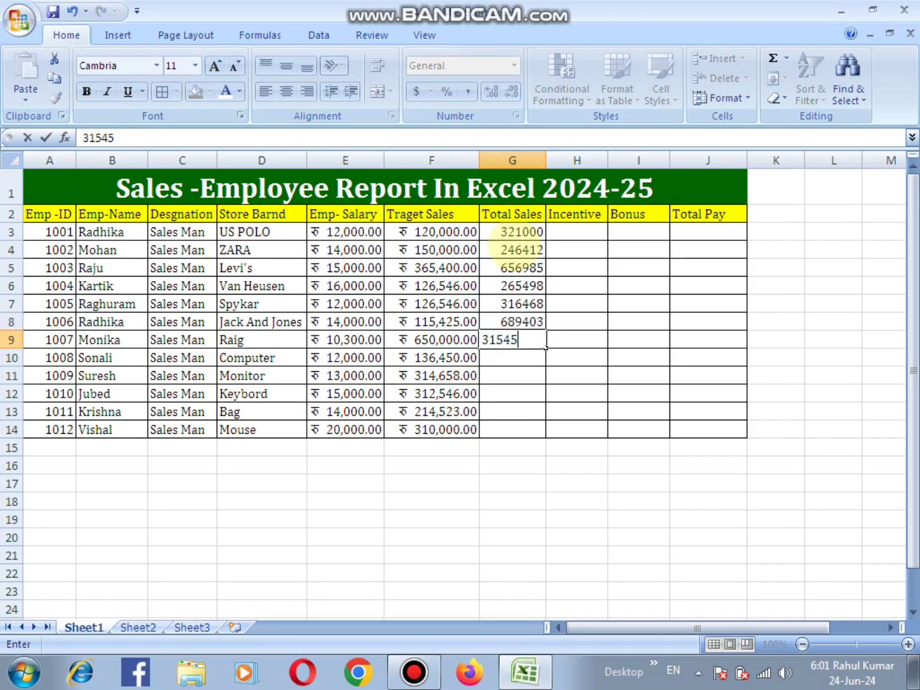
key("Return")
type("21474")
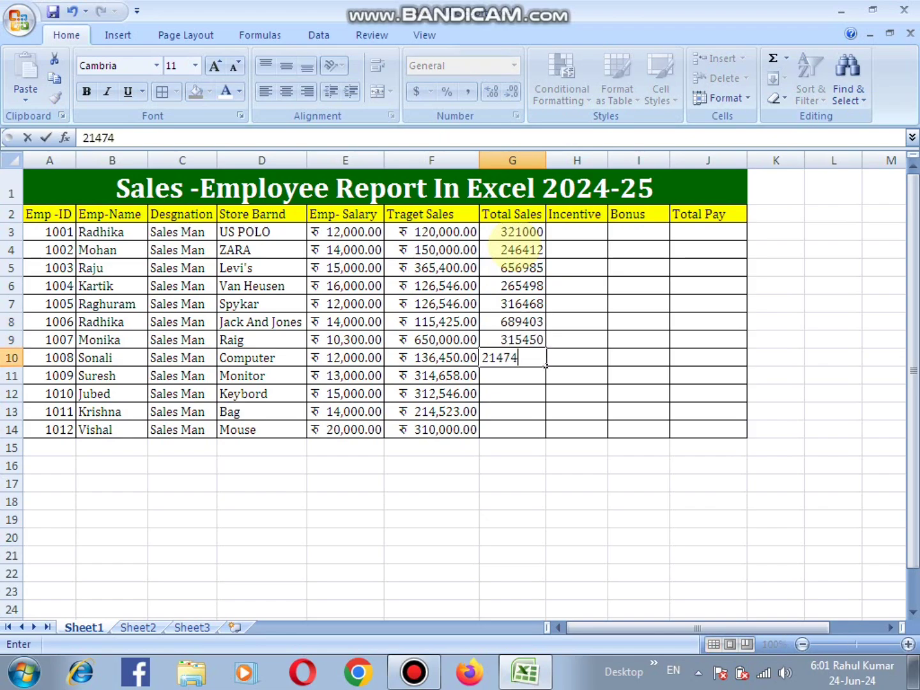
type("8")
key("Return")
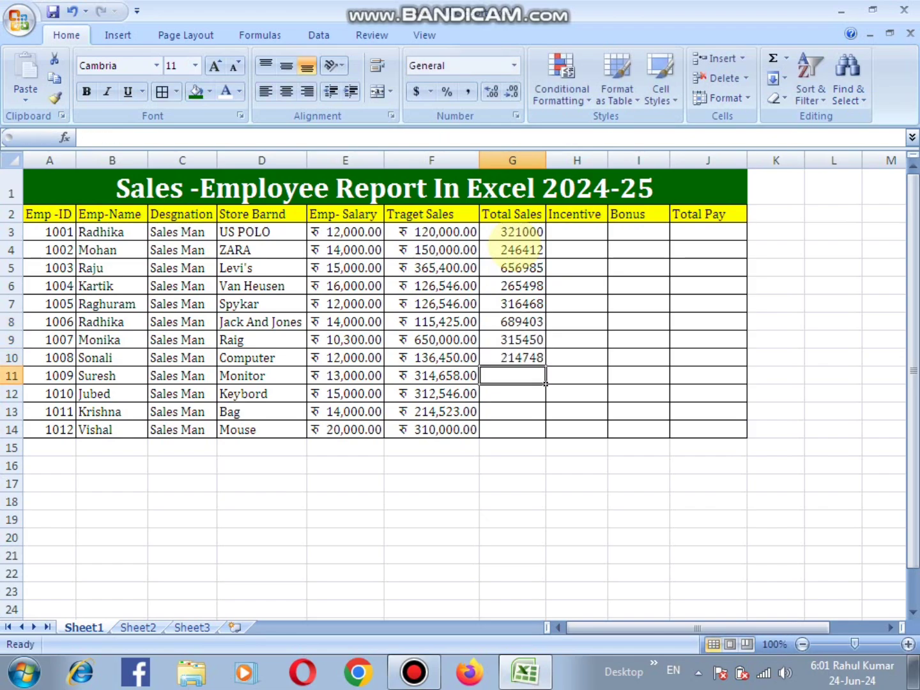
- Enter Total Sales values of 316420 in G11 and 316046 in G12
type("3164")
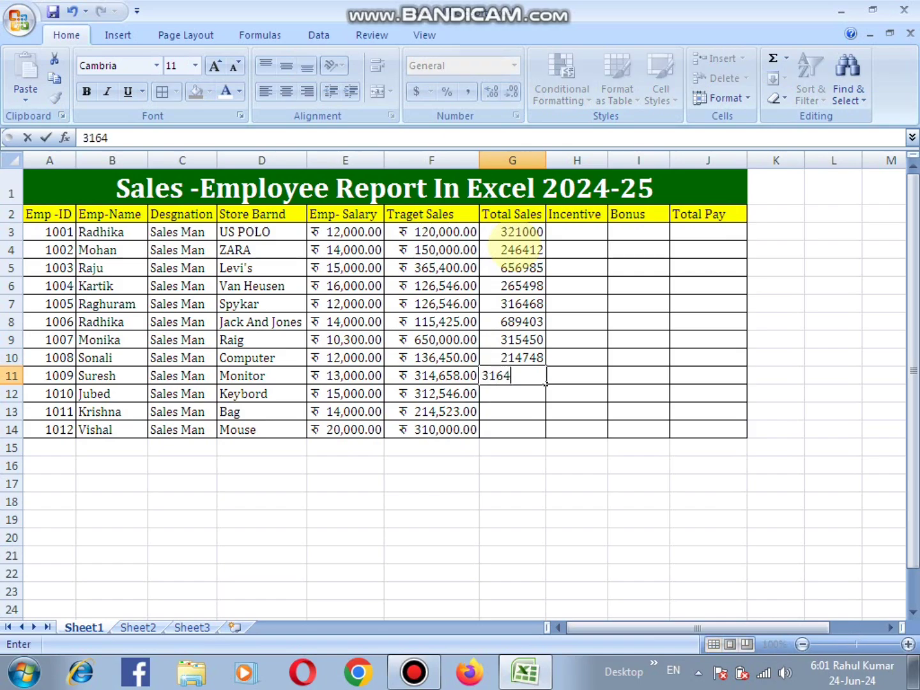
type("20")
type("316046")
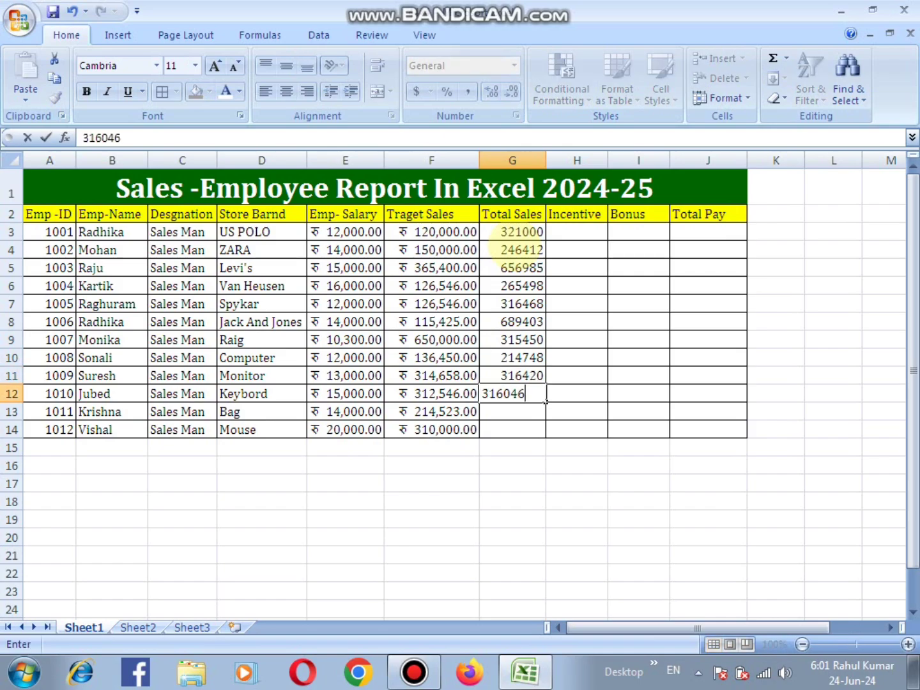
key("Return")
- Enter Total Sales values of 649413 in G13 and 691698 in G14
type("649413")
key("Return")
type("691698")
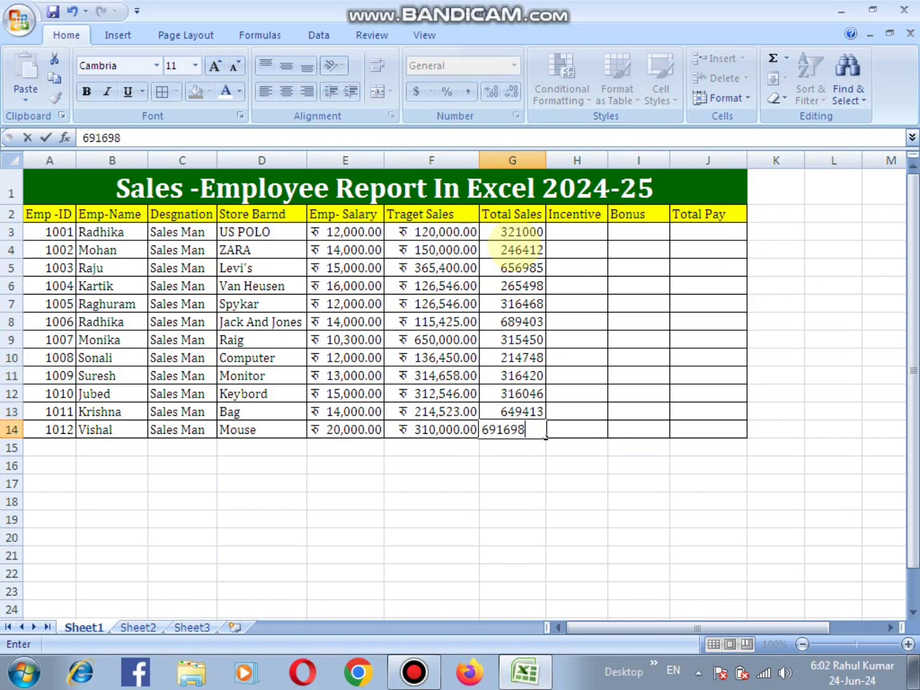
key("Return")
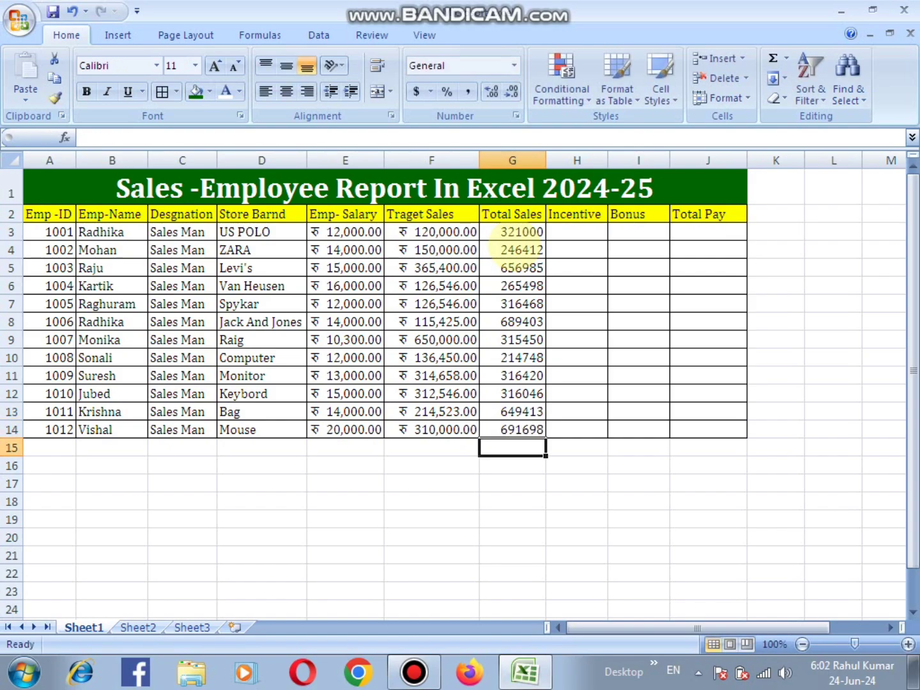
- Open the cell formatting for the Total Sales values in G3:G14 and choose the Currency number category
left_click(505, 248)
left_click_drag(503, 230, 511, 432)
right_click(500, 310)
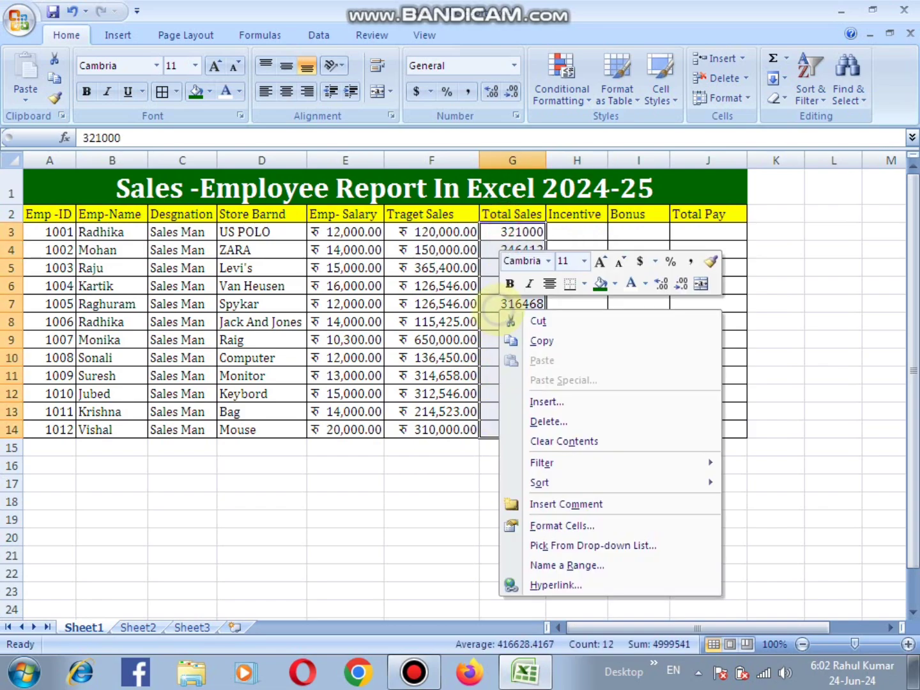
left_click(583, 525)
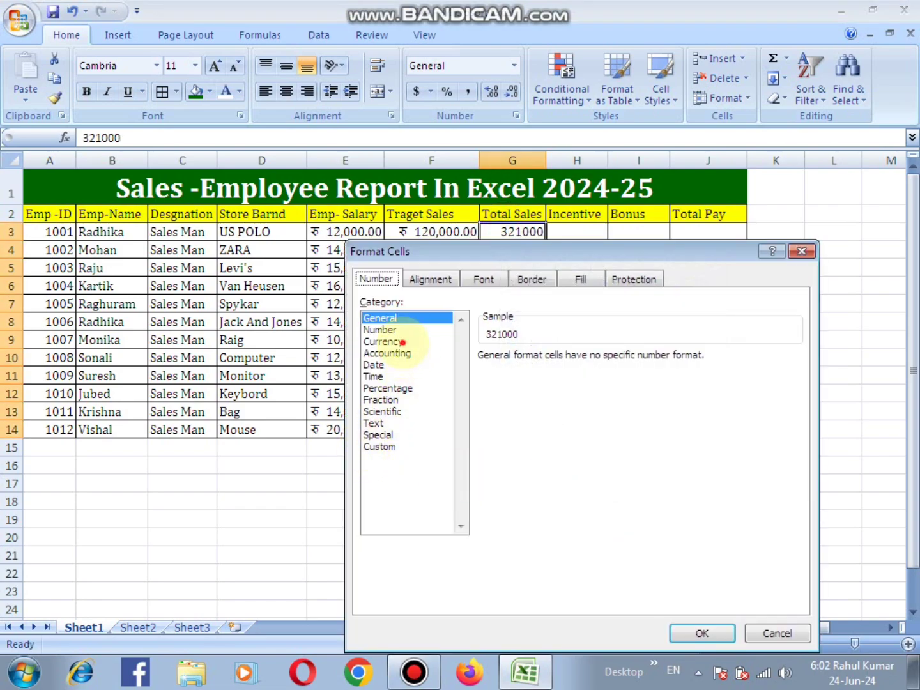
left_click(400, 341)
left_click(793, 523)
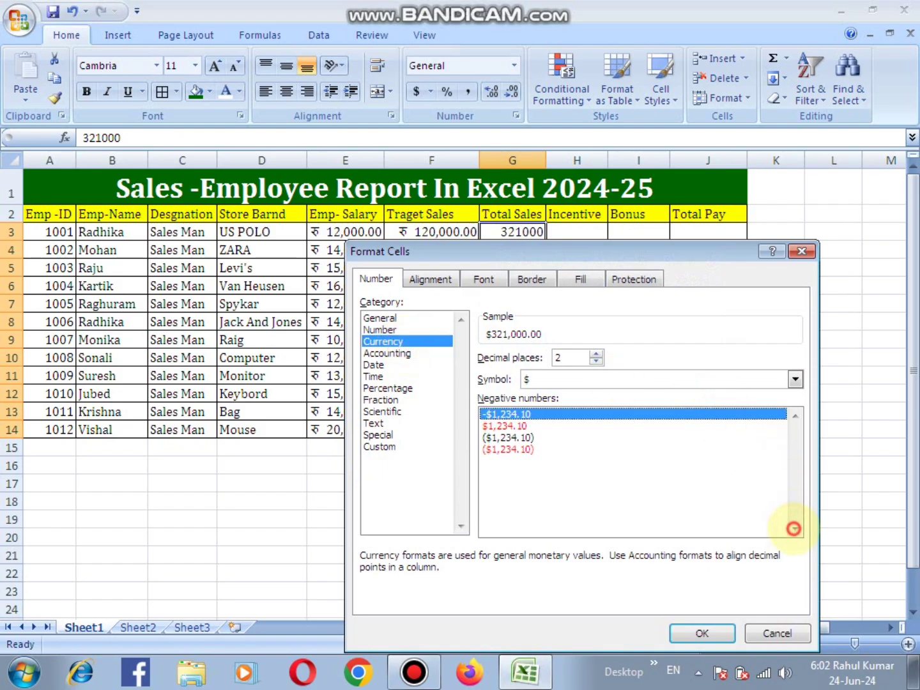
- Set the currency symbol to Hindi (India) and apply the format to the Total Sales values
left_click(611, 379)
left_click(795, 452)
mouse_move(795, 451)
left_mouse_down()
mouse_move(796, 420)
mouse_move(796, 450)
left_mouse_up()
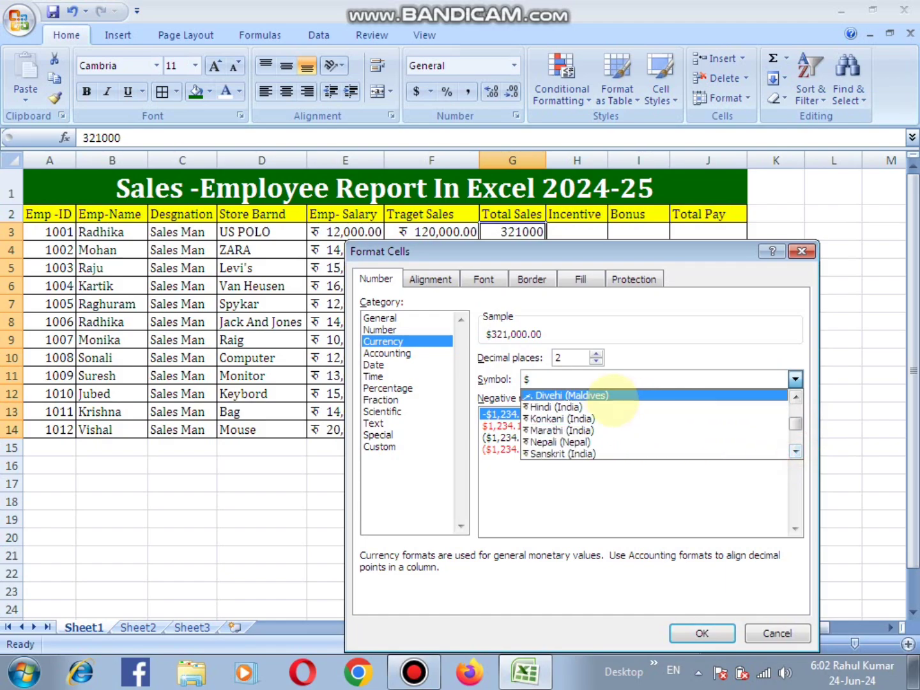
left_click(616, 396)
left_click(661, 377)
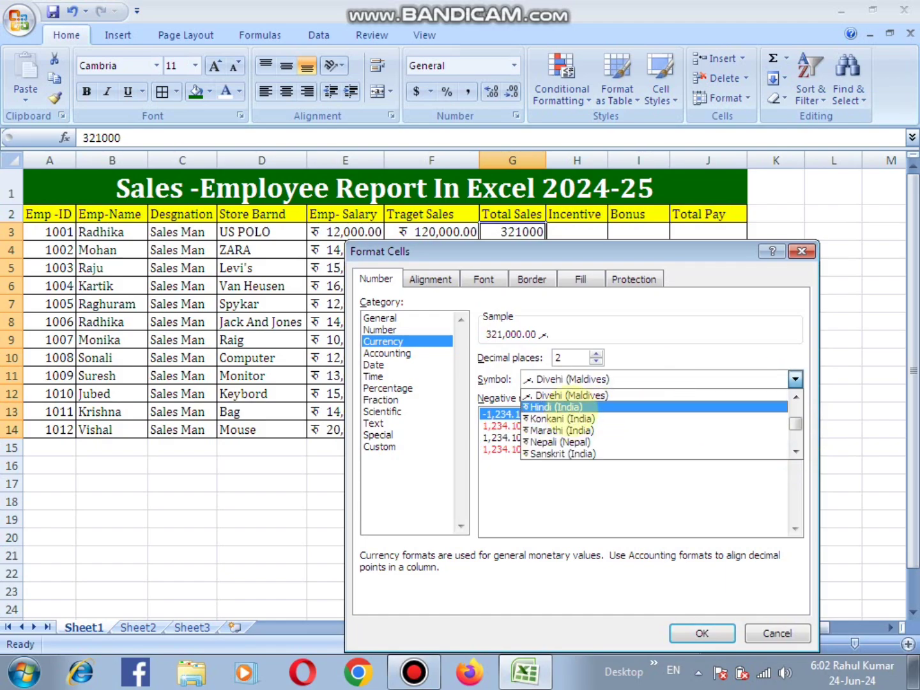
left_click(558, 407)
left_click(703, 633)
left_click(574, 304)
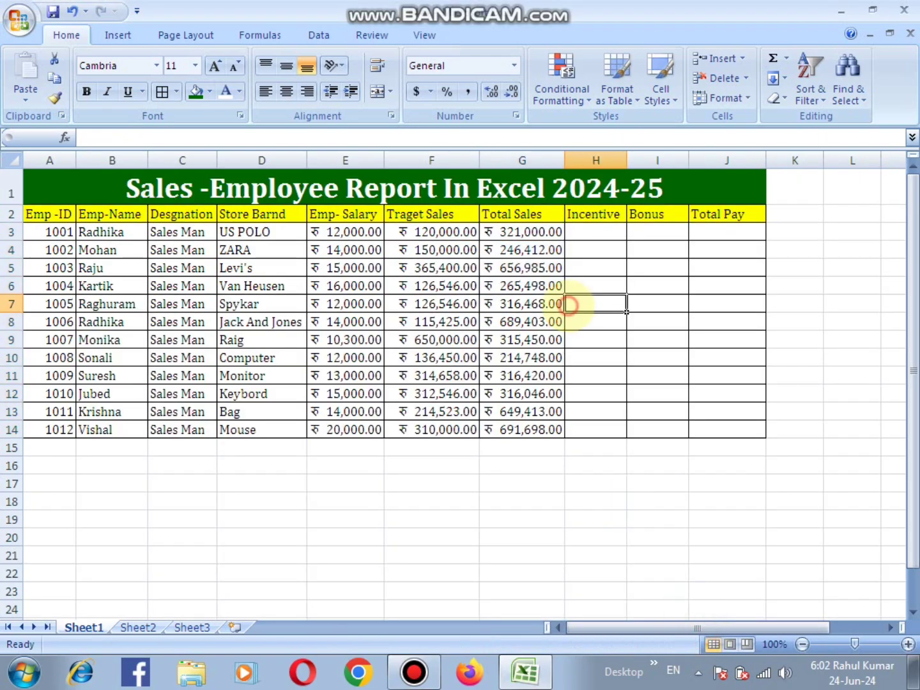
- Start an IF formula in Incentive cell H3 that gives 20000 when G3>=(F3*4)
left_click(586, 237)
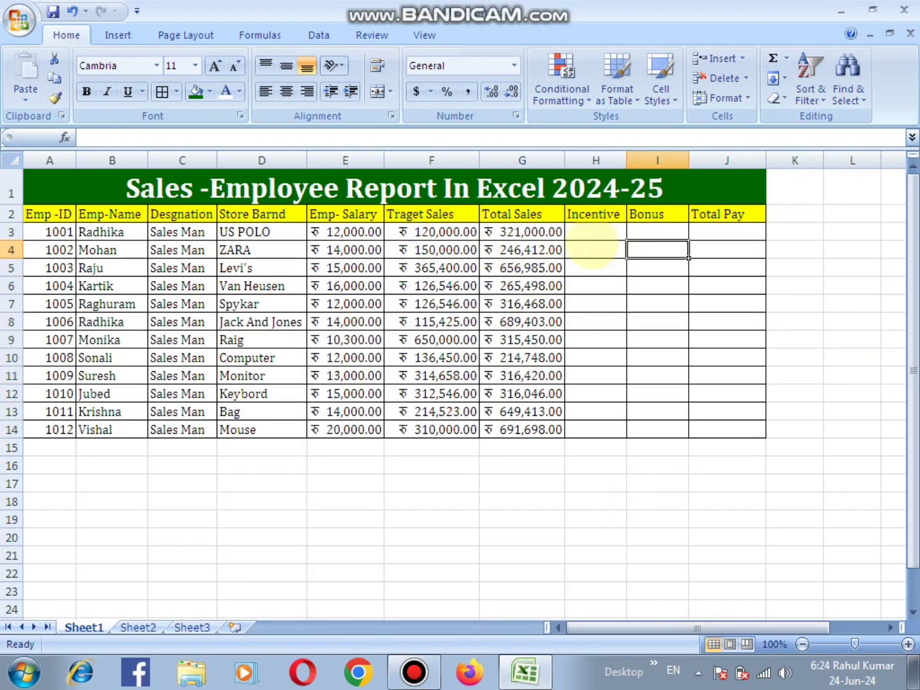
left_click(591, 230)
type("=")
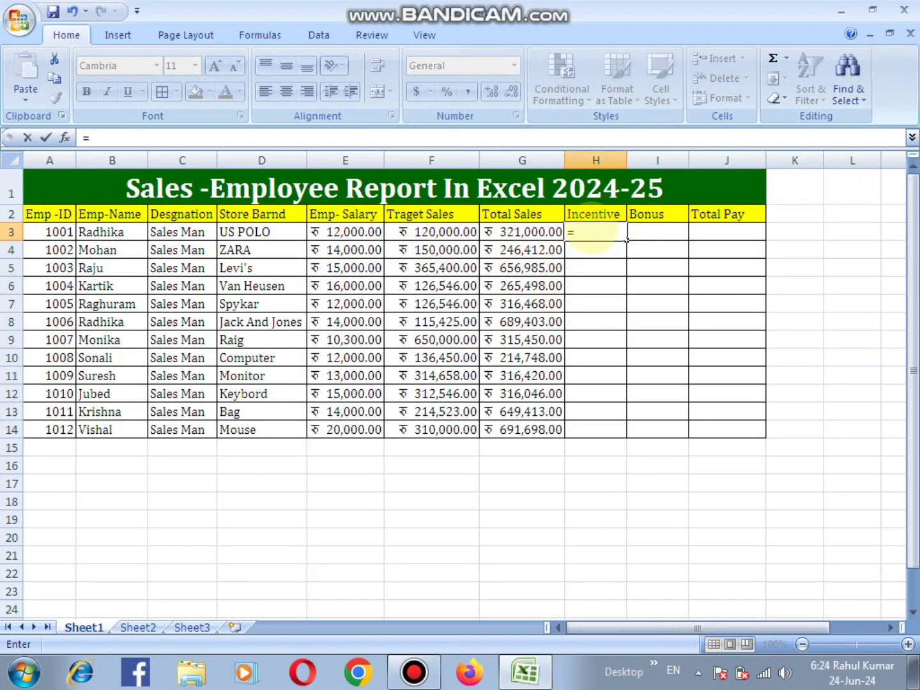
type("if")
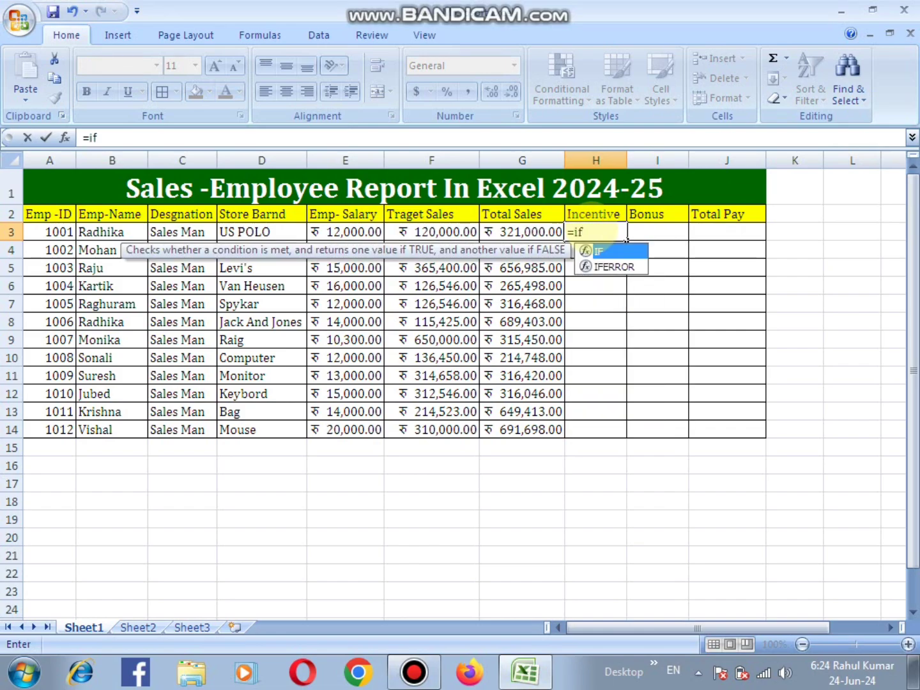
type("(")
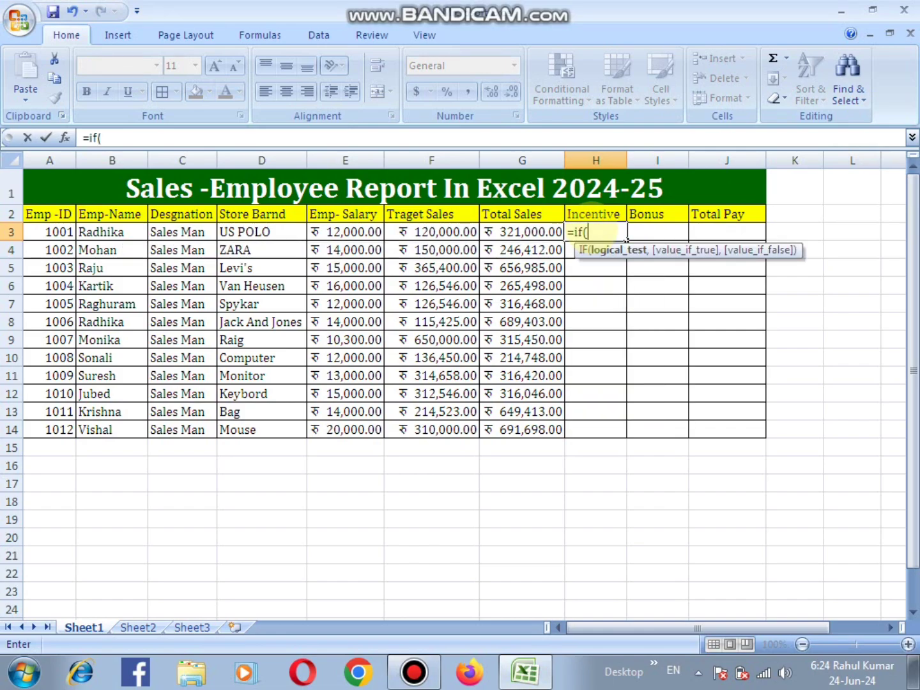
left_click(529, 239)
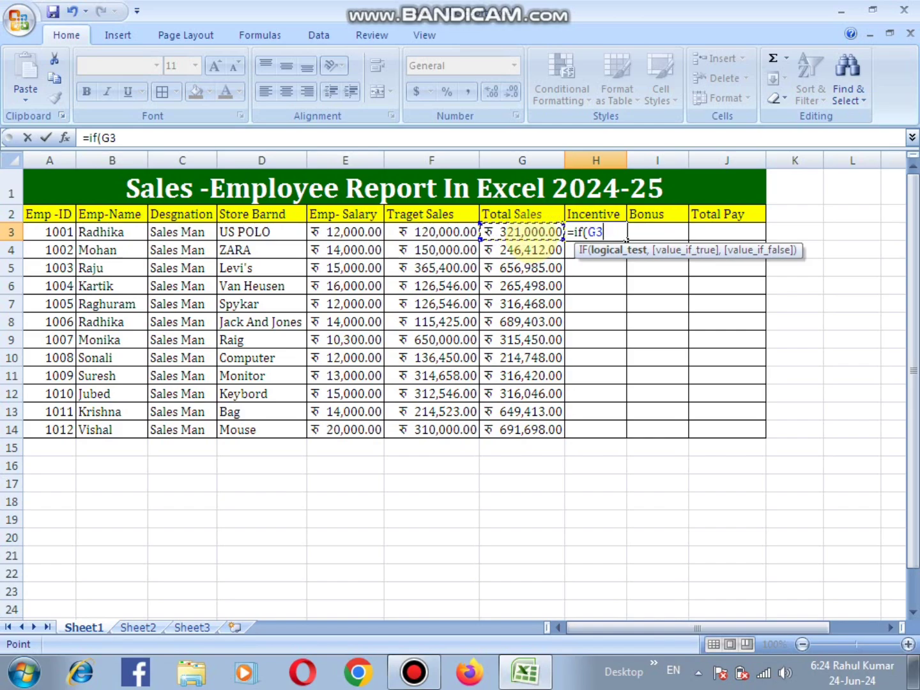
type(">=(")
left_click(432, 236)
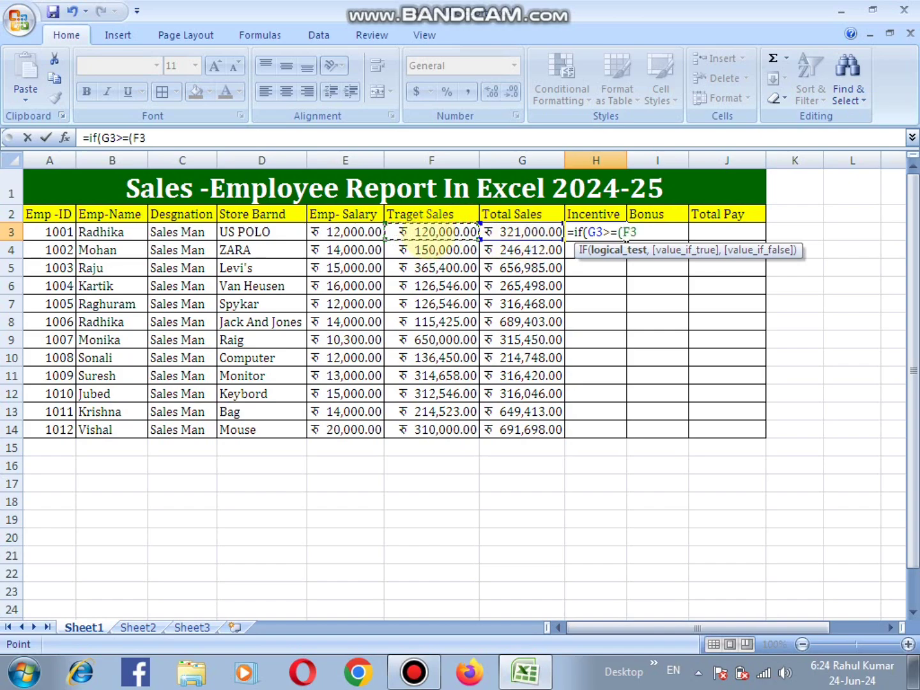
type("*4),")
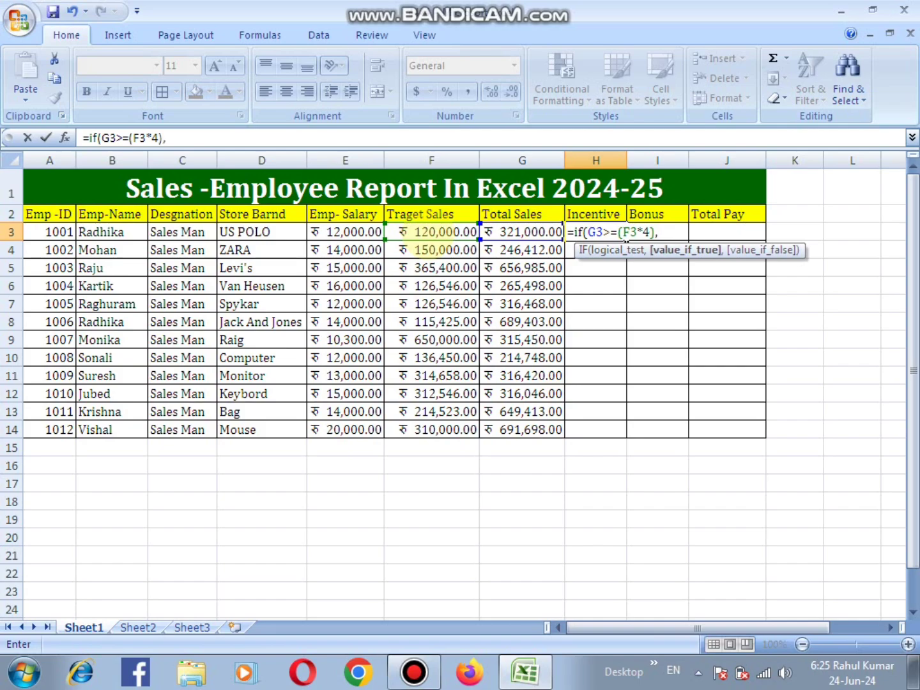
type("20000")
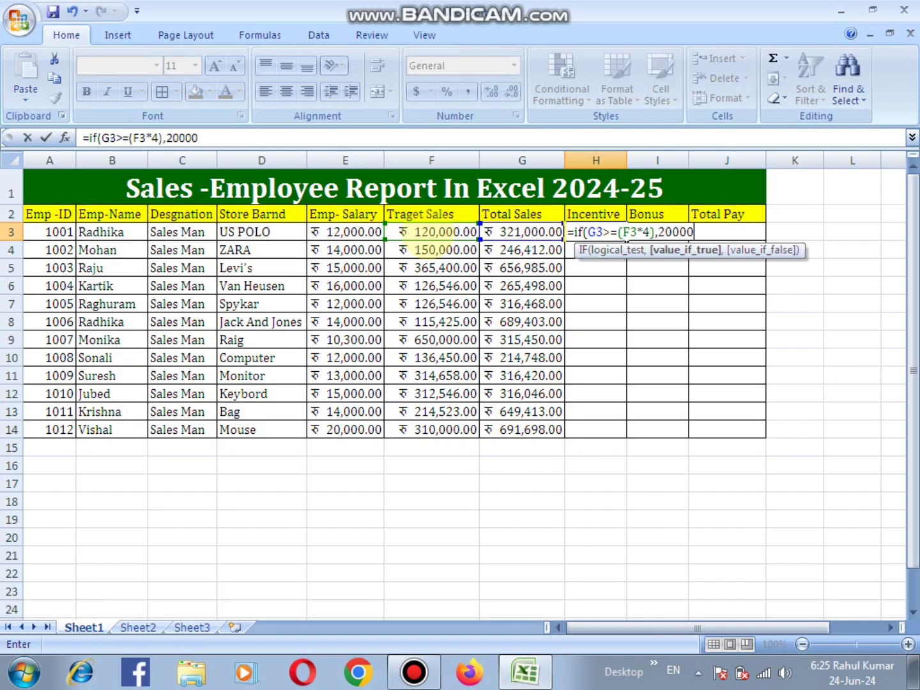
type(",")
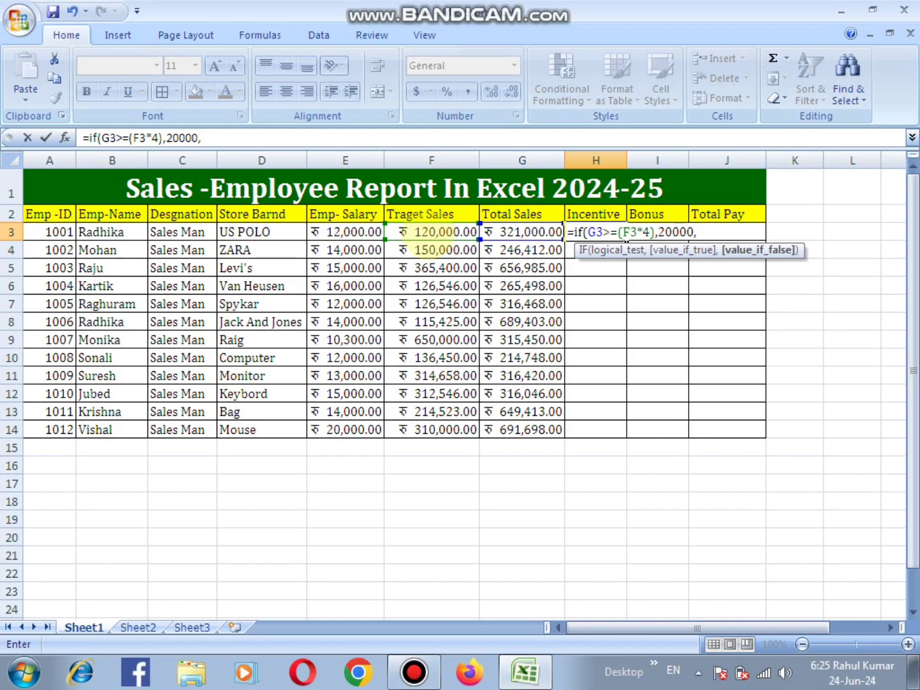
type("if(")
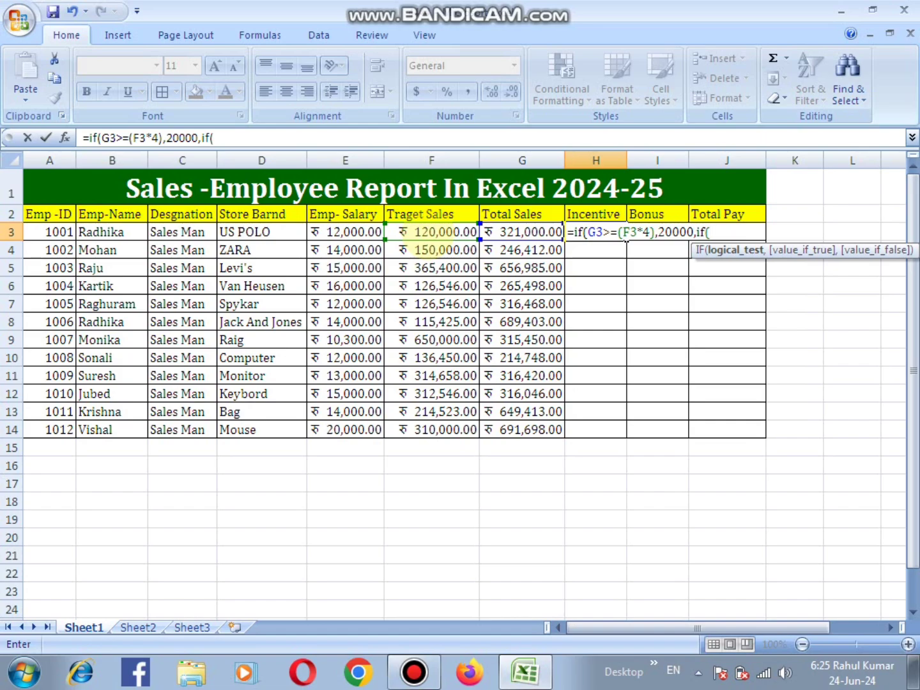
- Nest a second IF in the H3 formula that gives 15000 when G3>=(F3*3)
left_click(527, 236)
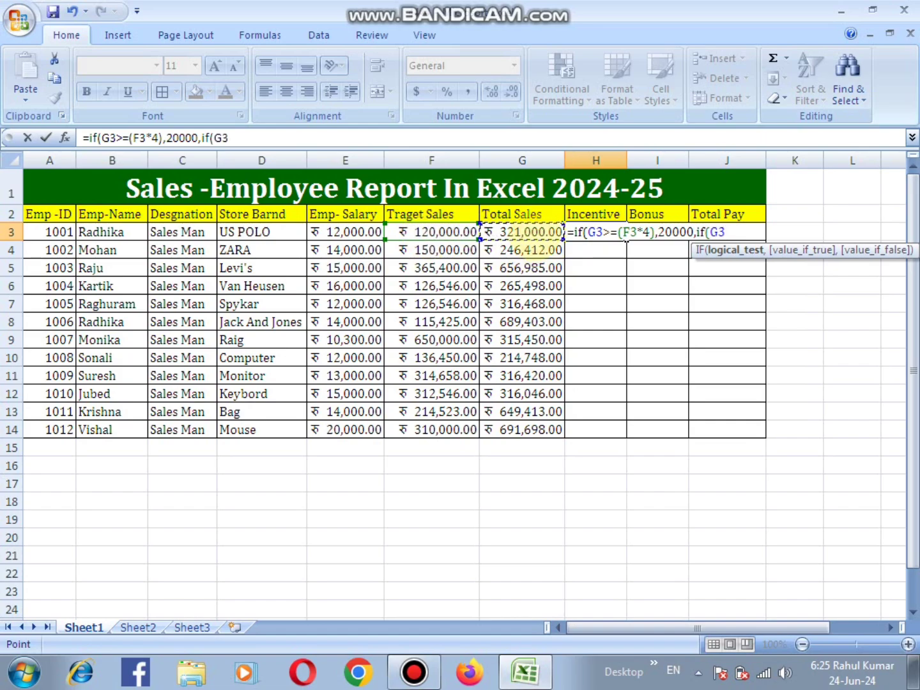
type(">=(")
left_click(440, 235)
type("*3),")
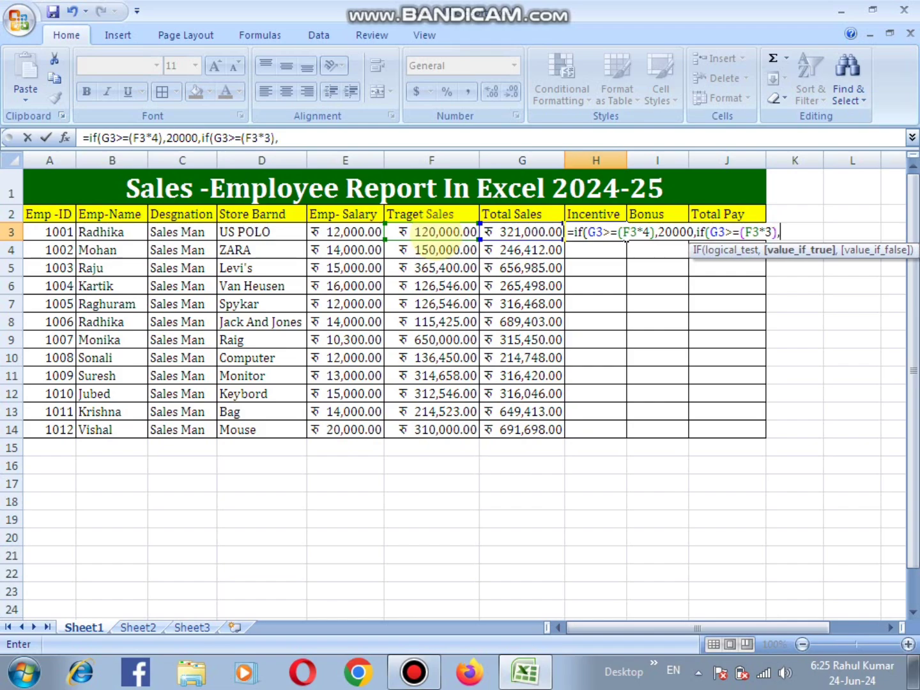
type("15000")
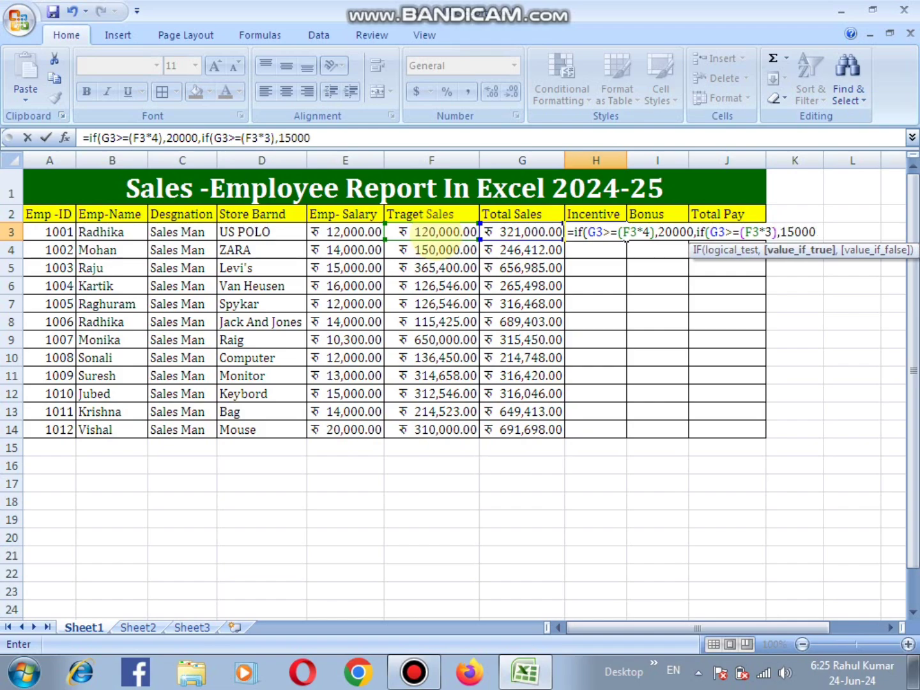
type(",if")
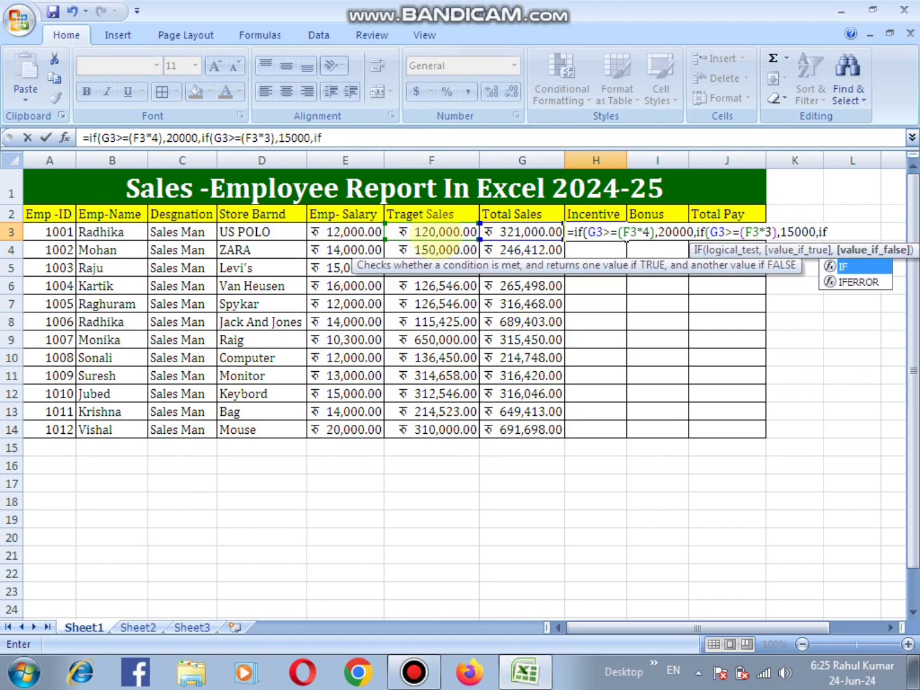
type("(")
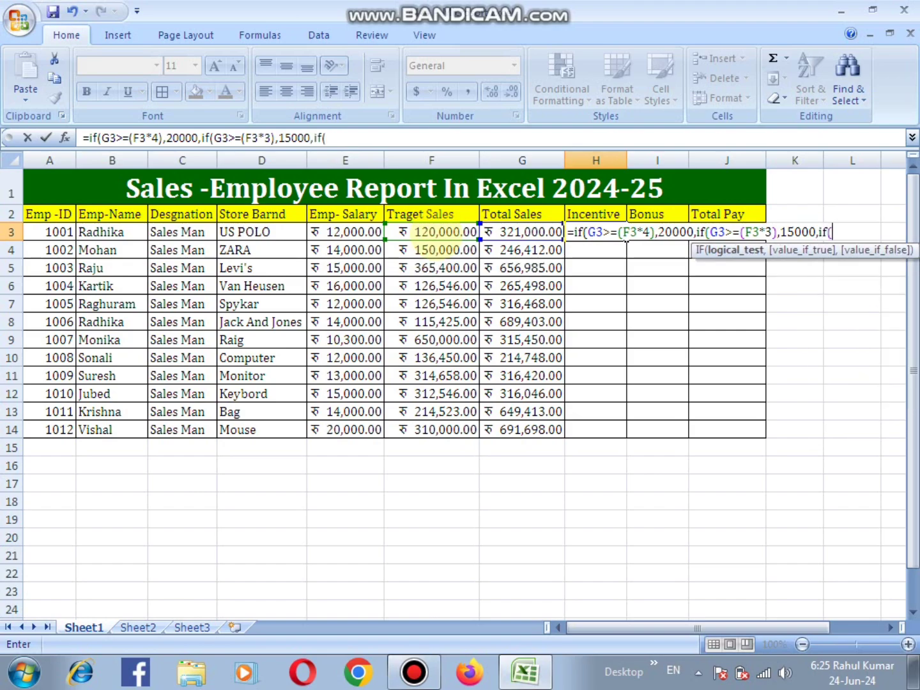
- Nest a third IF in the H3 formula that gives 10000 when G3>=(F3*2)
left_click(519, 235)
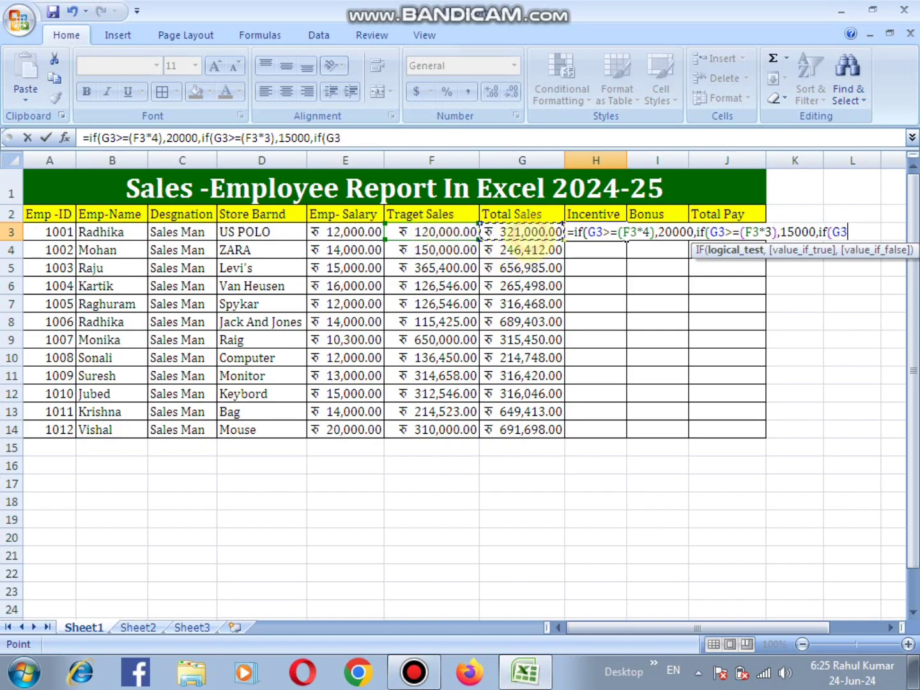
type(">=(")
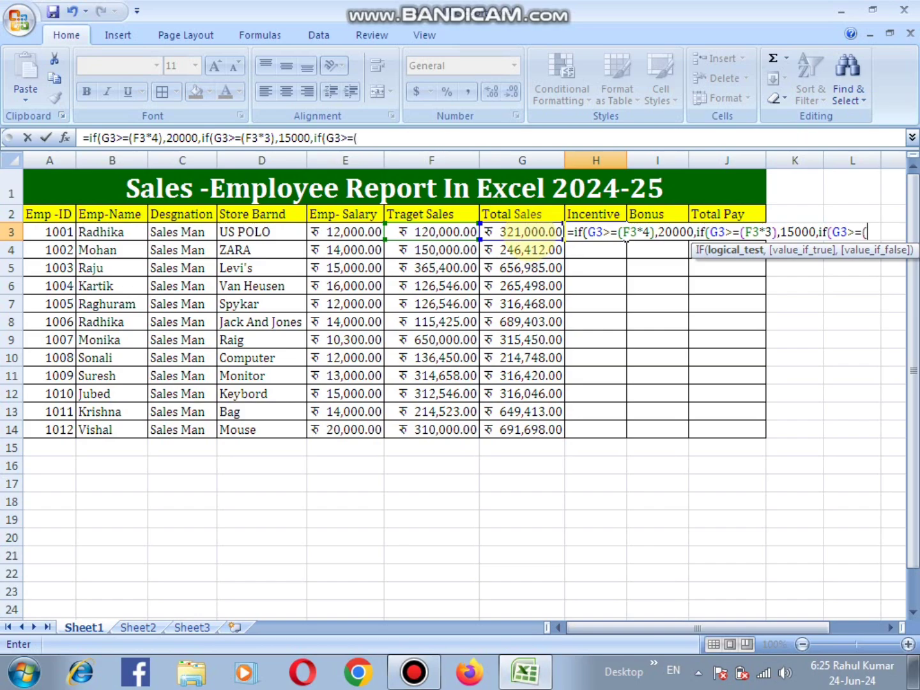
left_click(451, 237)
type("*2")
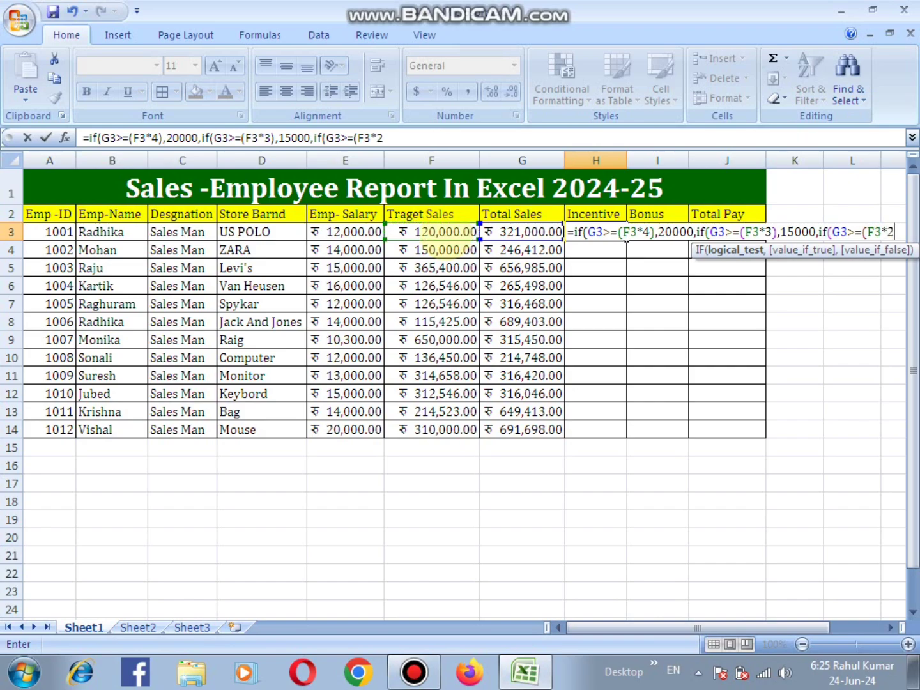
type("),")
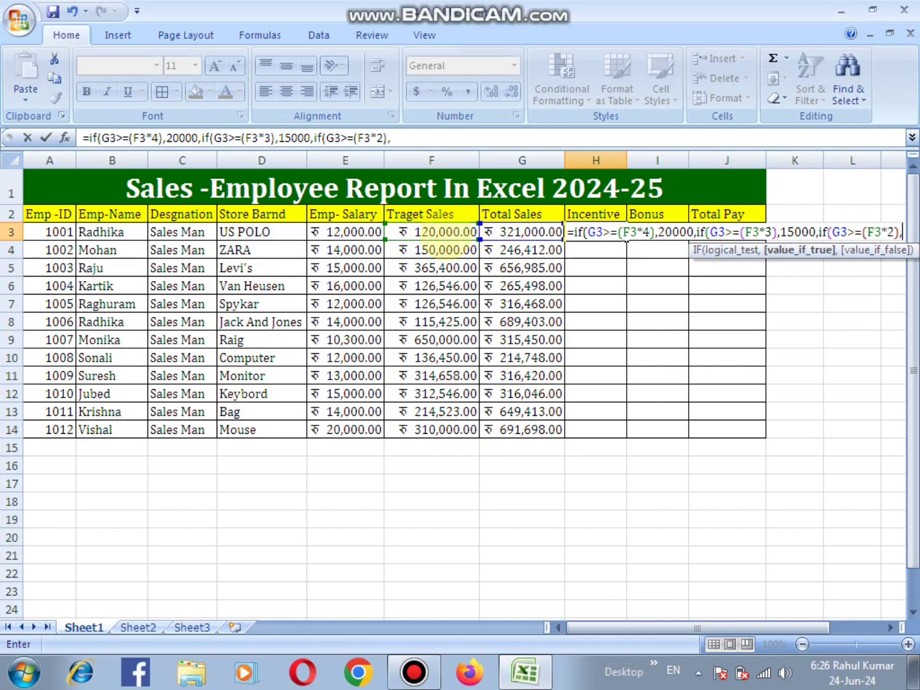
type("10000")
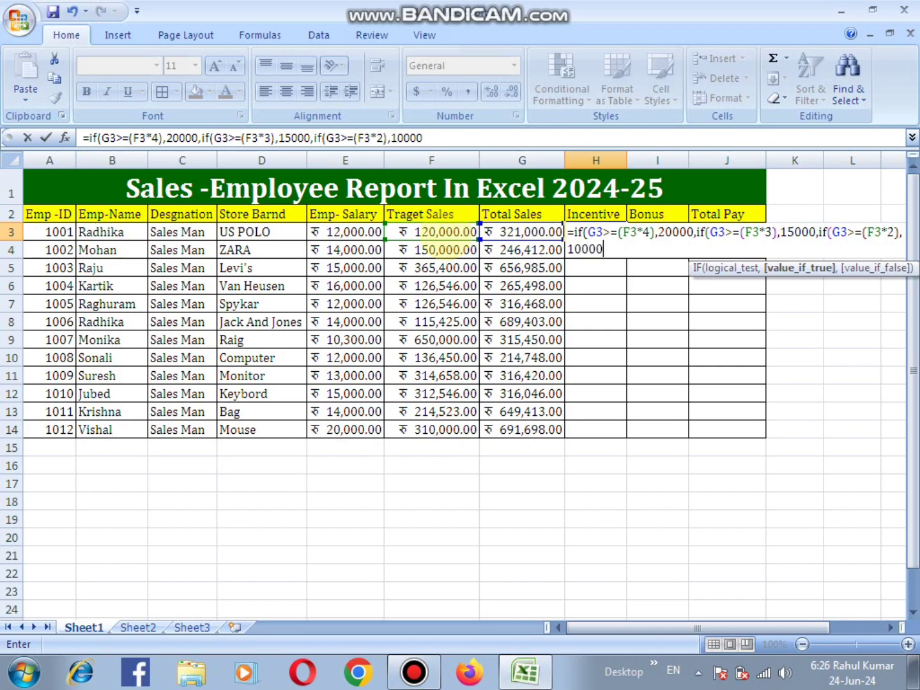
type(",if")
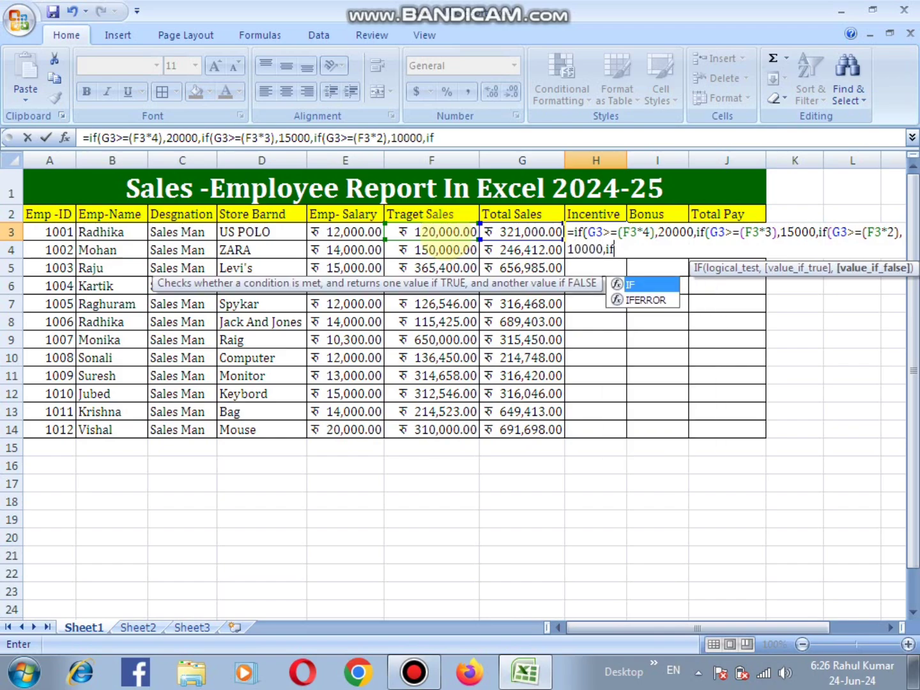
type("(")
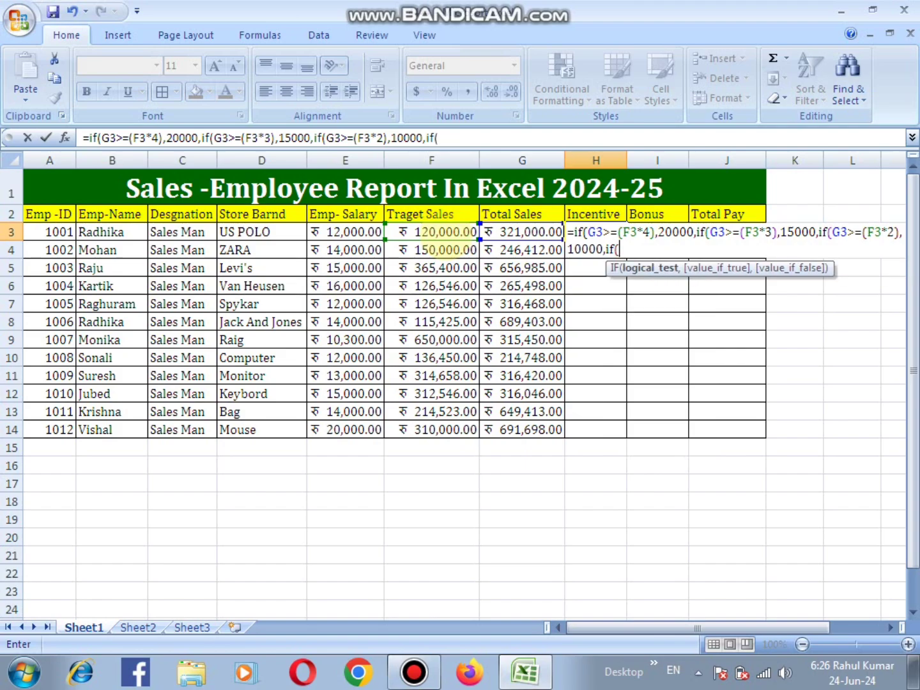
- Nest a fourth IF in the H3 formula that gives 5000 when G3>=F3
left_click(505, 233)
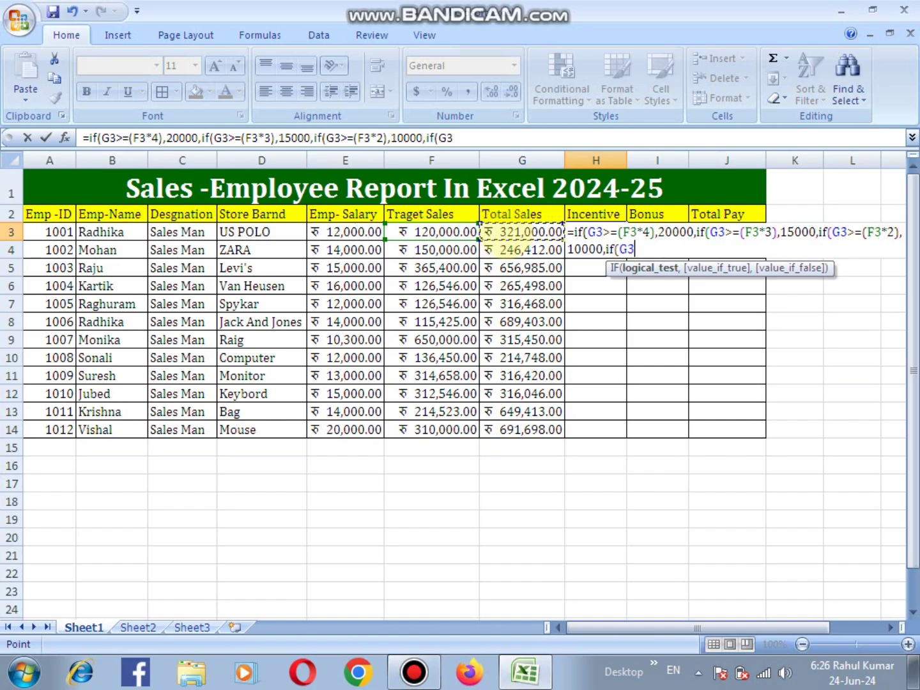
type(">=")
left_click(439, 234)
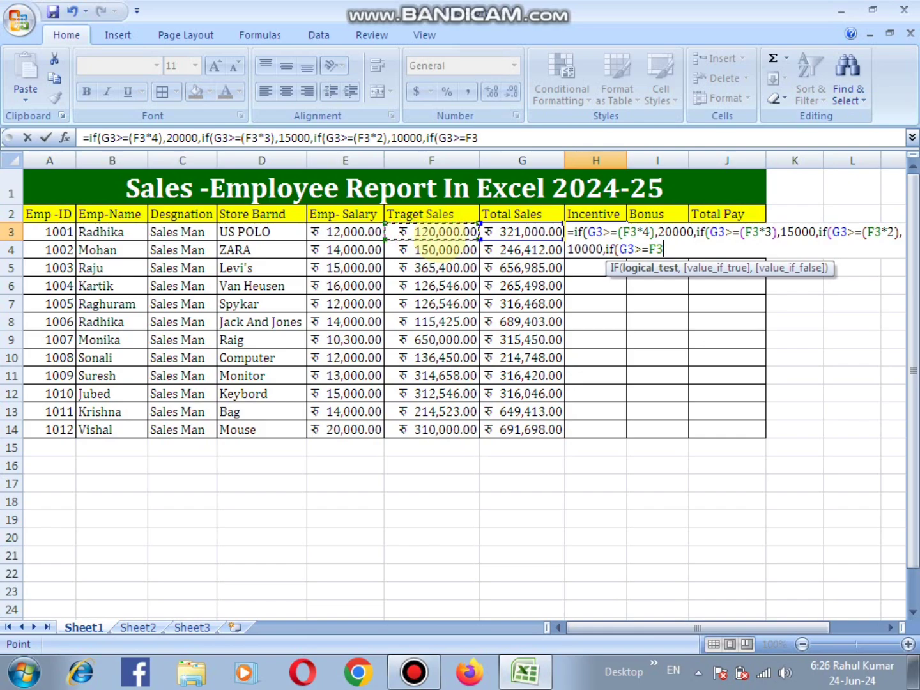
type(",5000")
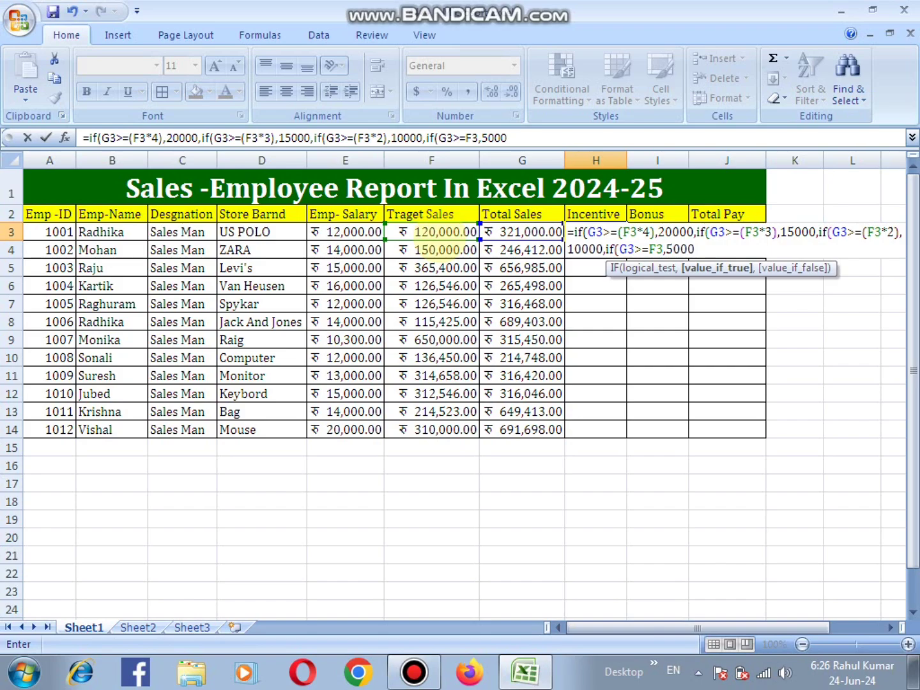
type(",if")
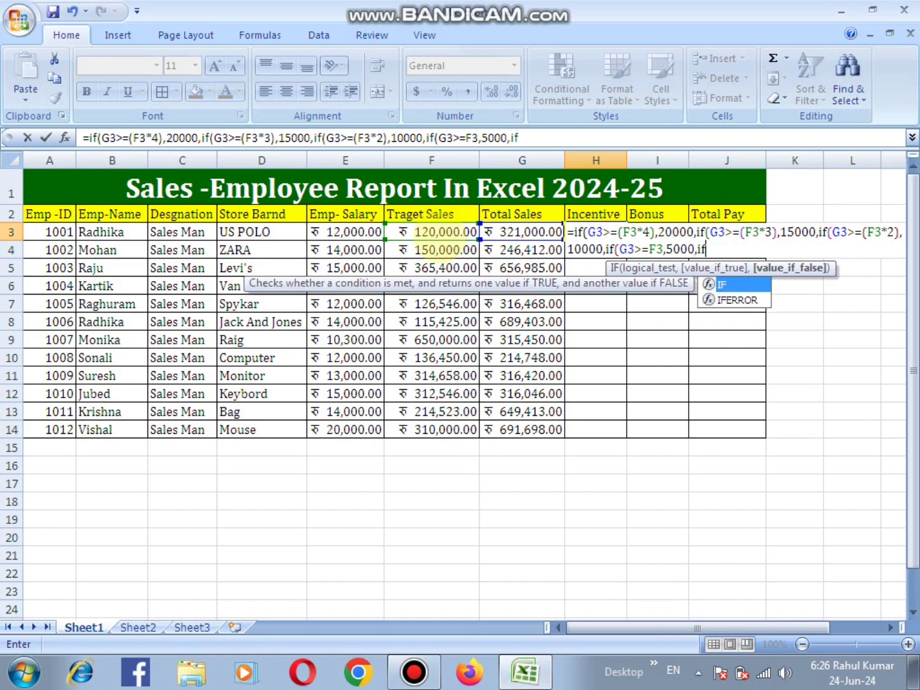
type("(")
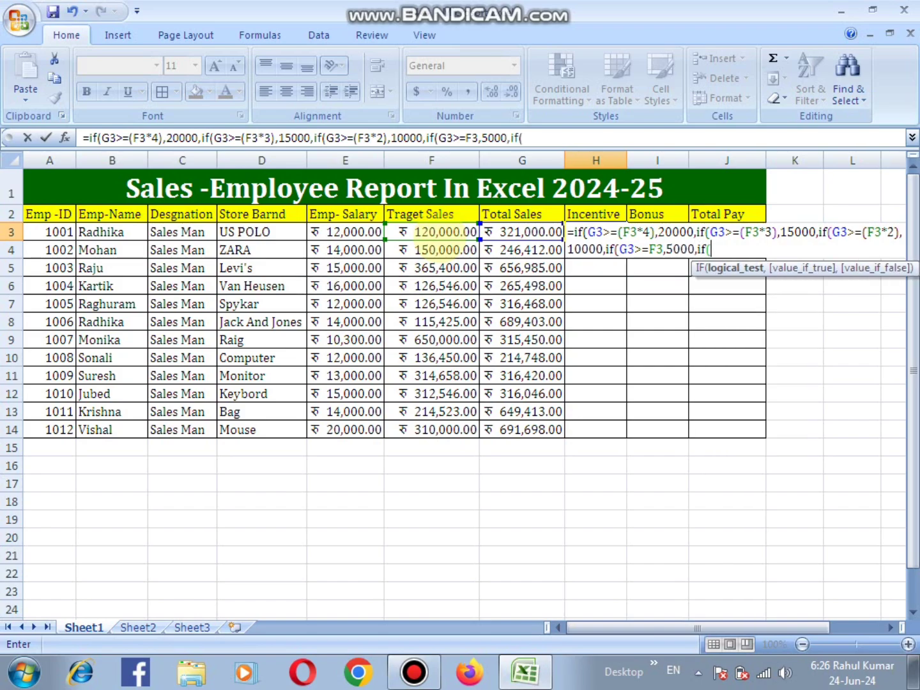
- Nest a last IF that gives "Target Not Achieved" when G3<F3, and enter the finished Incentive formula in H3
left_click(521, 233)
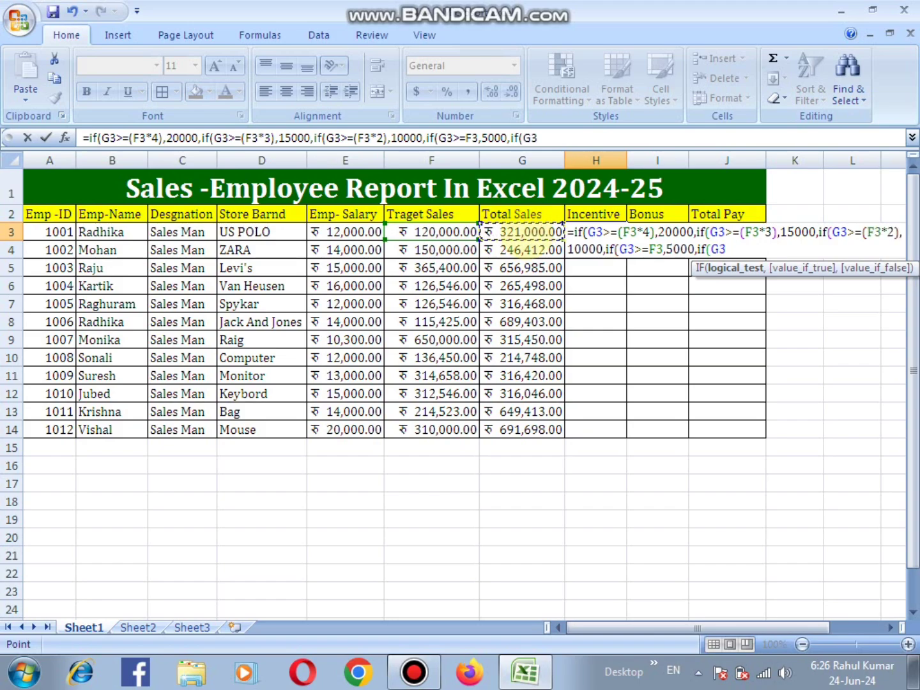
type("<")
left_click(445, 234)
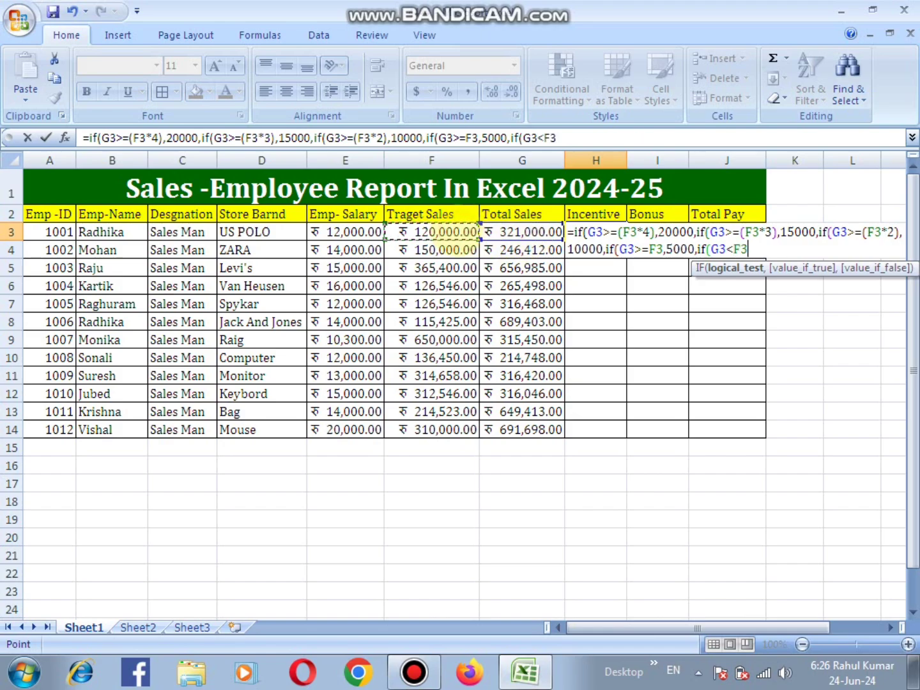
type(",\"")
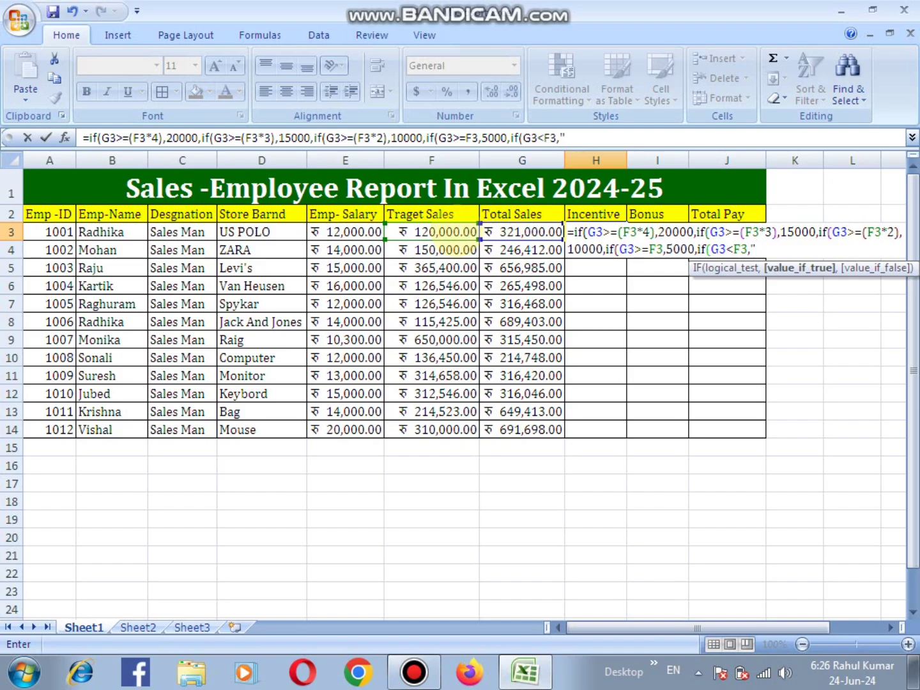
type("Target")
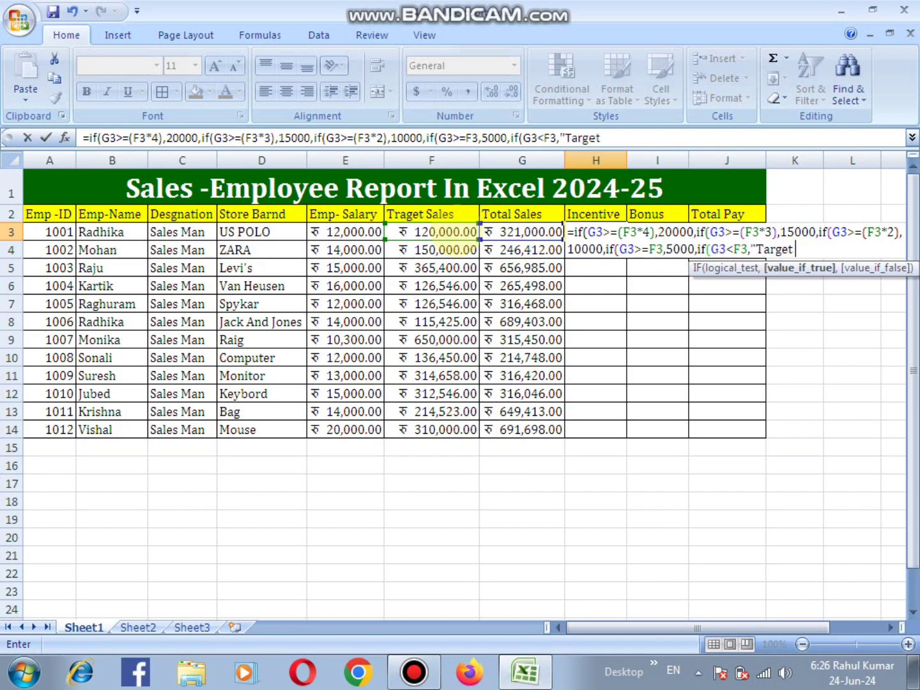
type(" Not Ach")
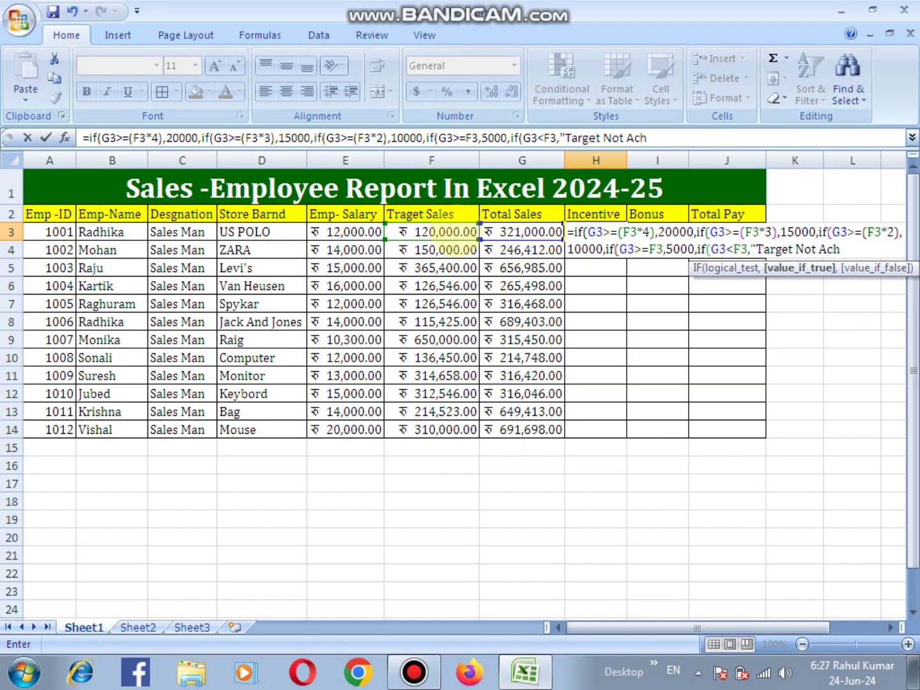
type("ieved\")")
key("Return")
key("Return")
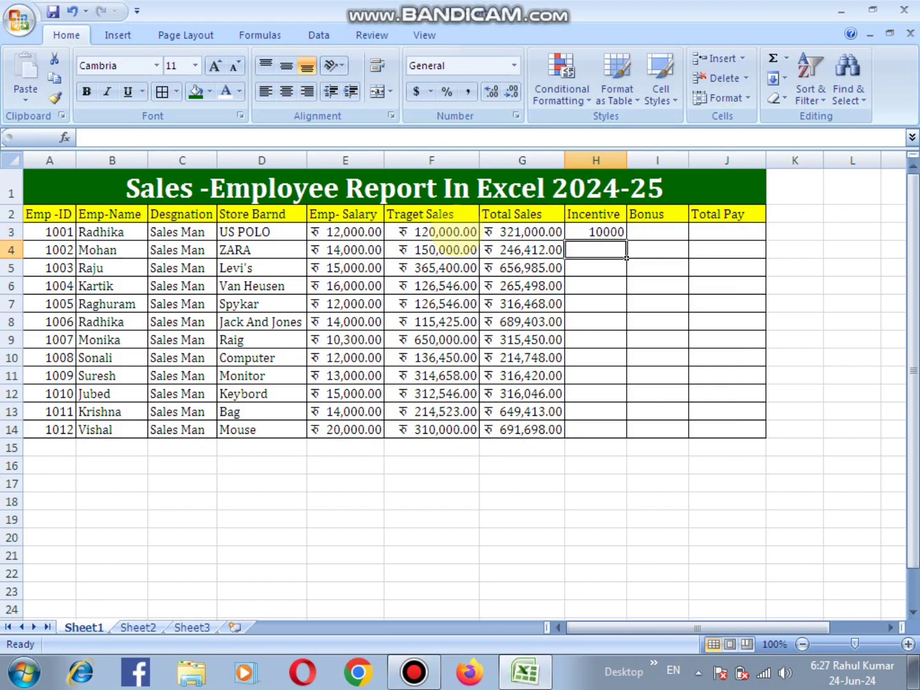
- Fill the Incentive formula from H3 down to H14 and select cell H9
left_click(596, 231)
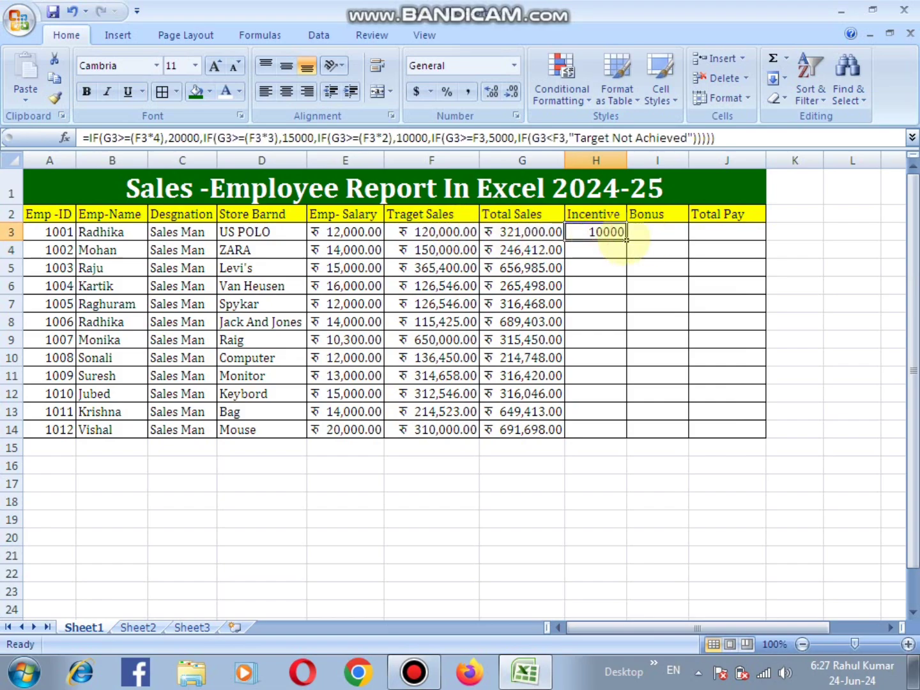
double_click(626, 241)
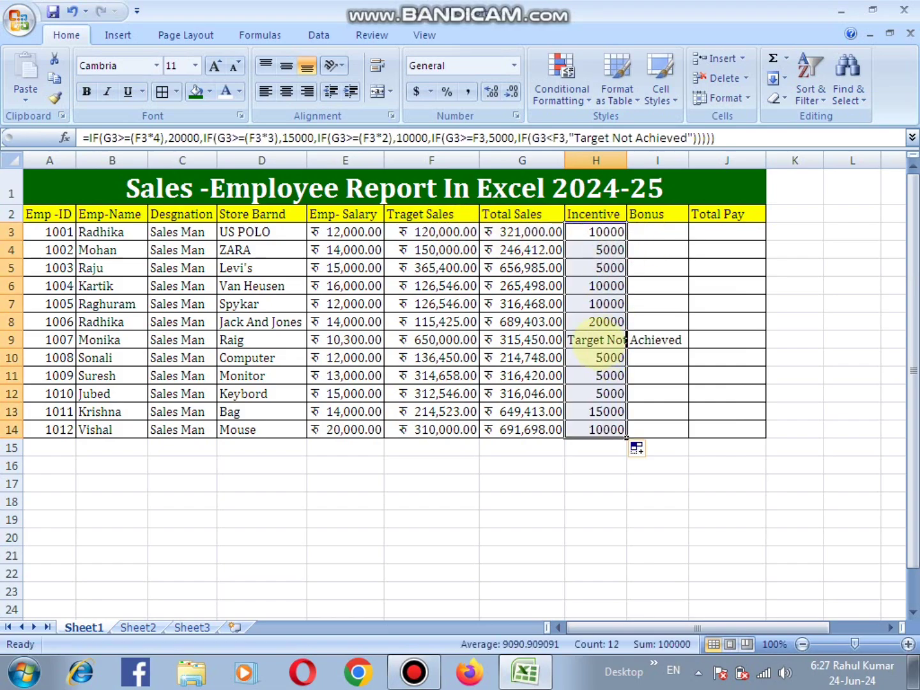
left_click(578, 345)
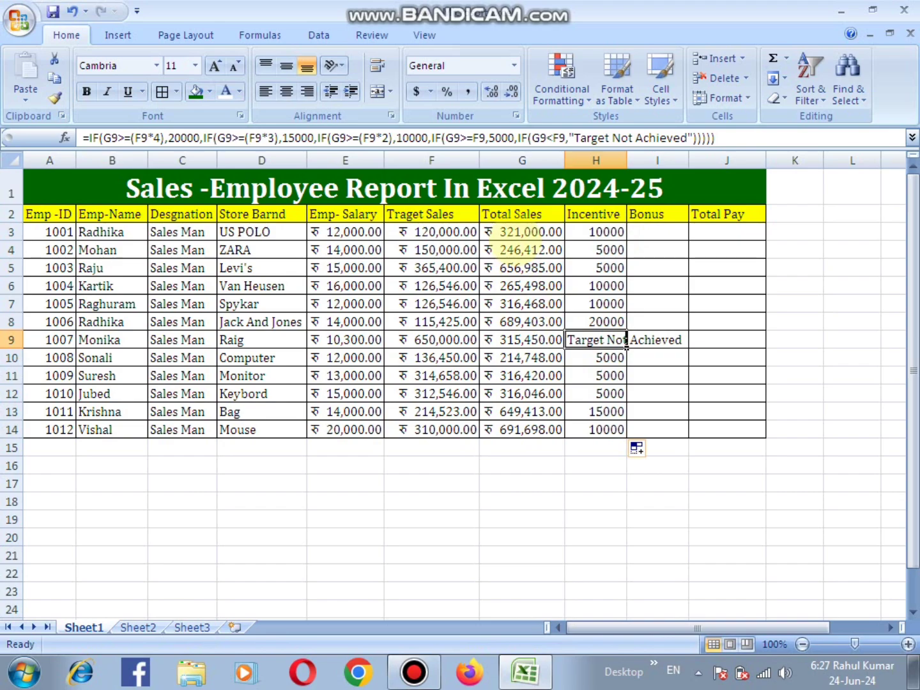
- Test the Incentive formula by entering 80000, 15000 and 150000 in turn as the Total Sales in G3
left_click(515, 238)
type("80000")
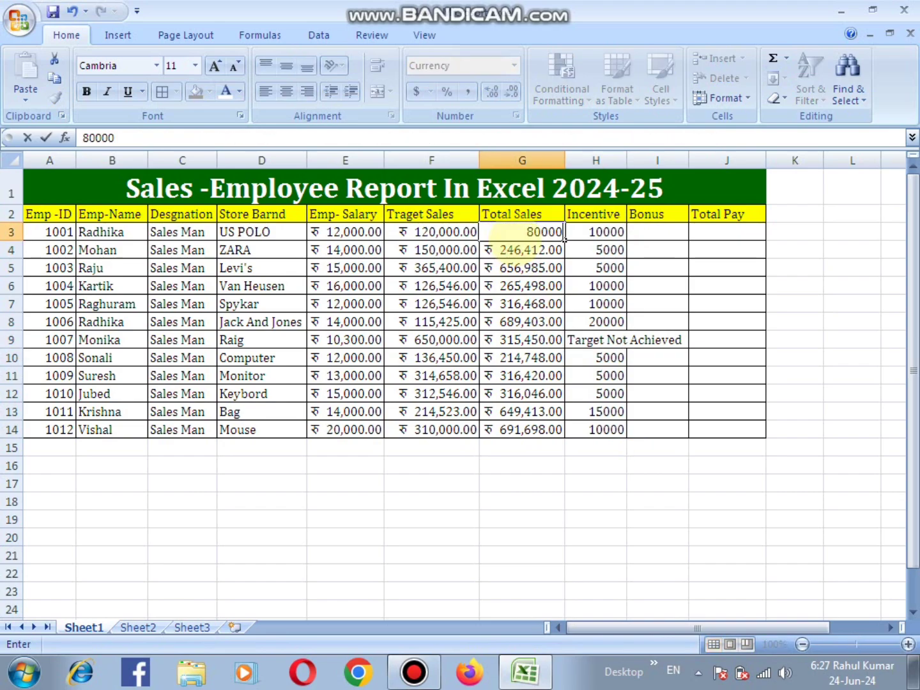
key("Return")
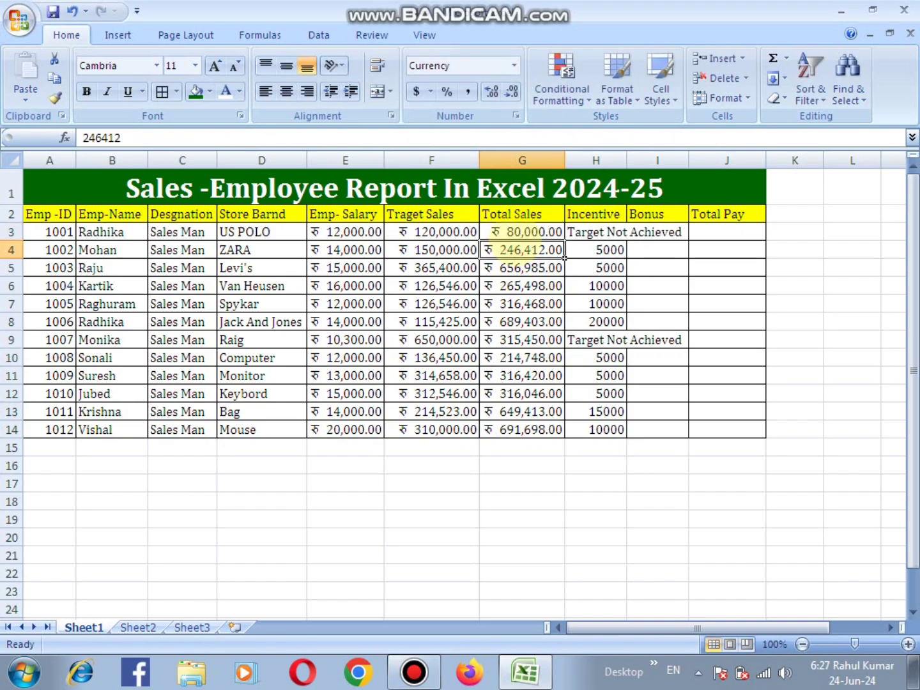
left_click(523, 235)
type("5000")
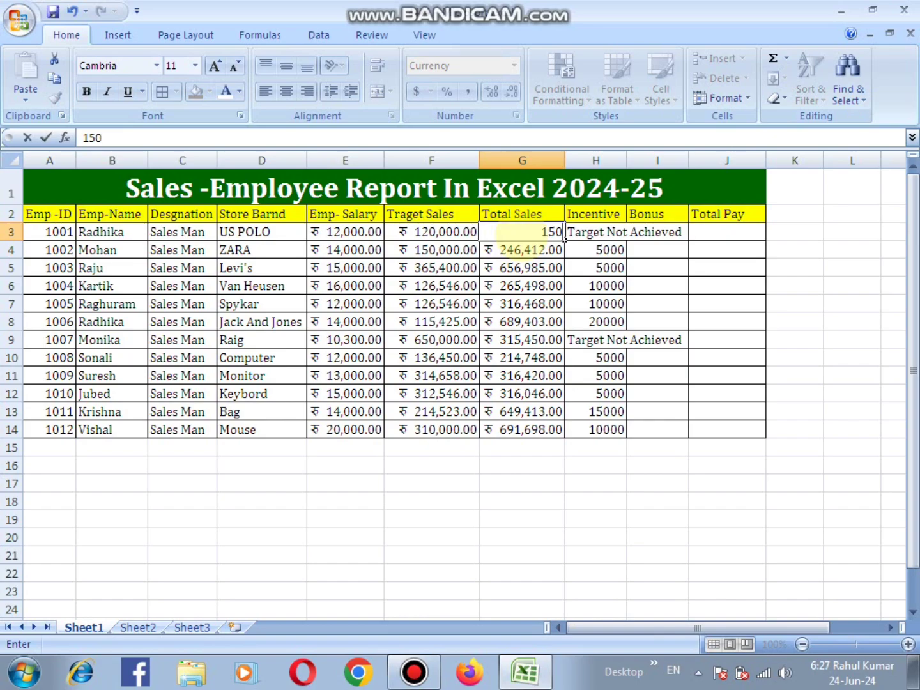
key("Return")
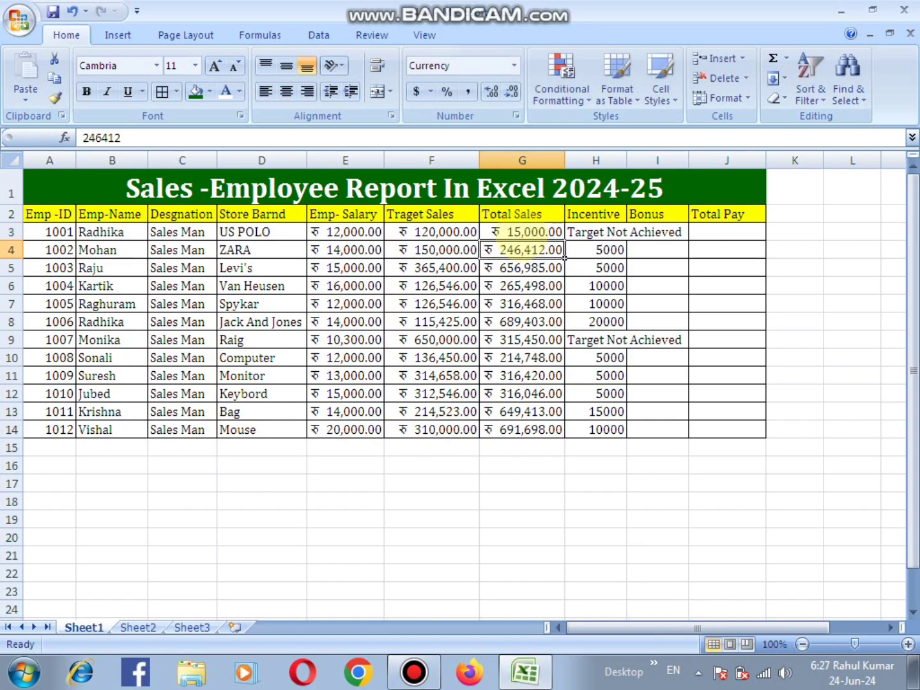
left_click(562, 232)
type("150000")
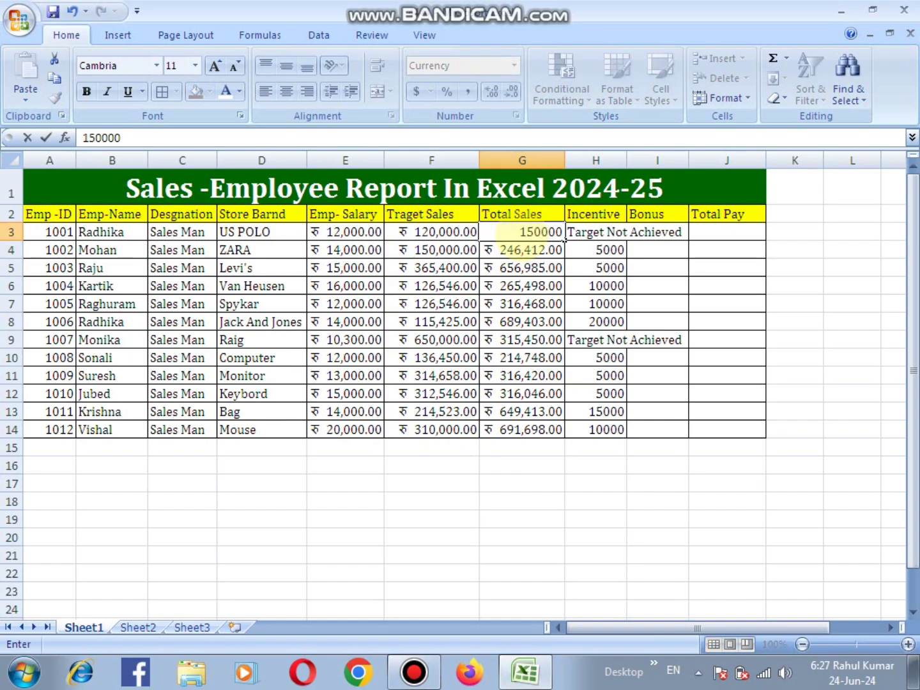
key("Return")
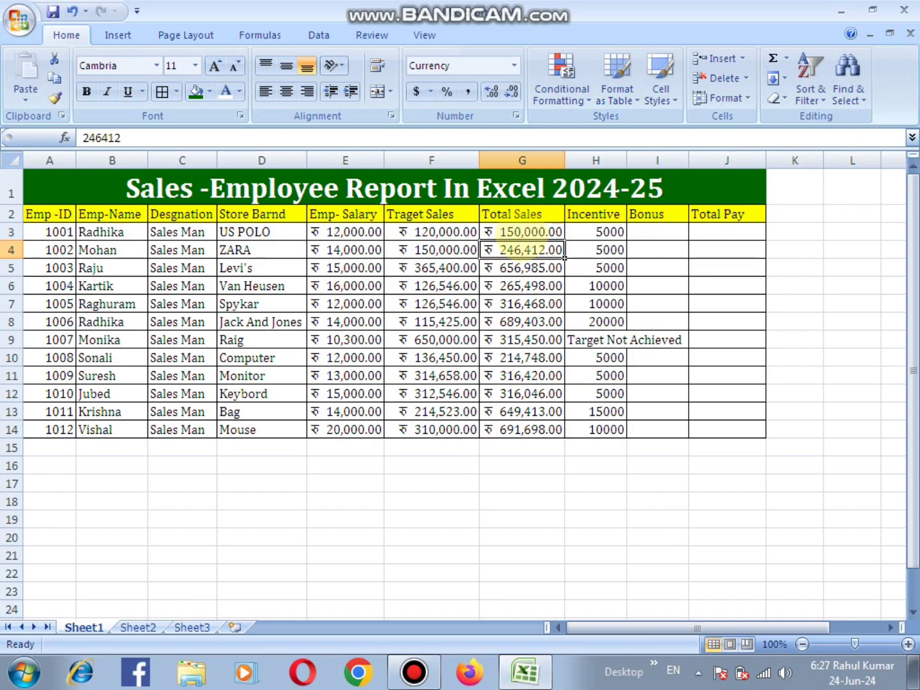
- Set the Total Sales in G3 to 5340000 and select the Incentive cell H3 to check its formula
left_click(562, 238)
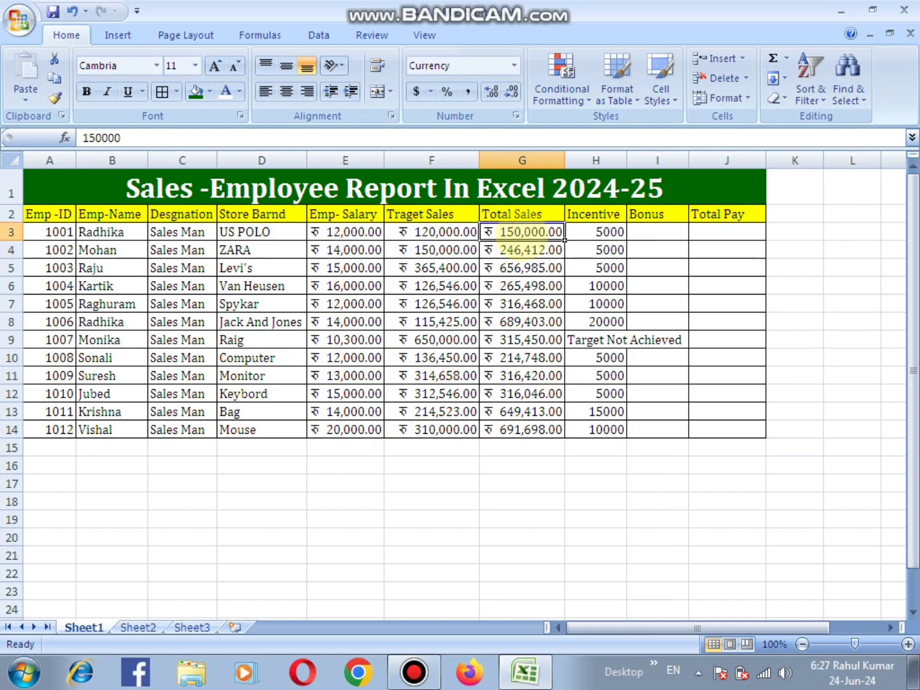
type("534000")
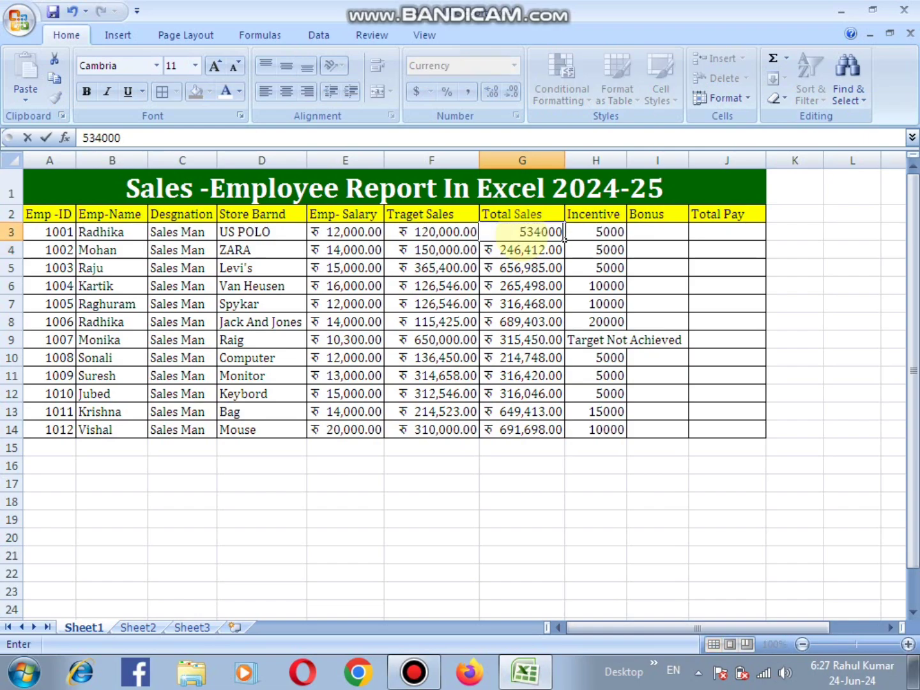
key("Return")
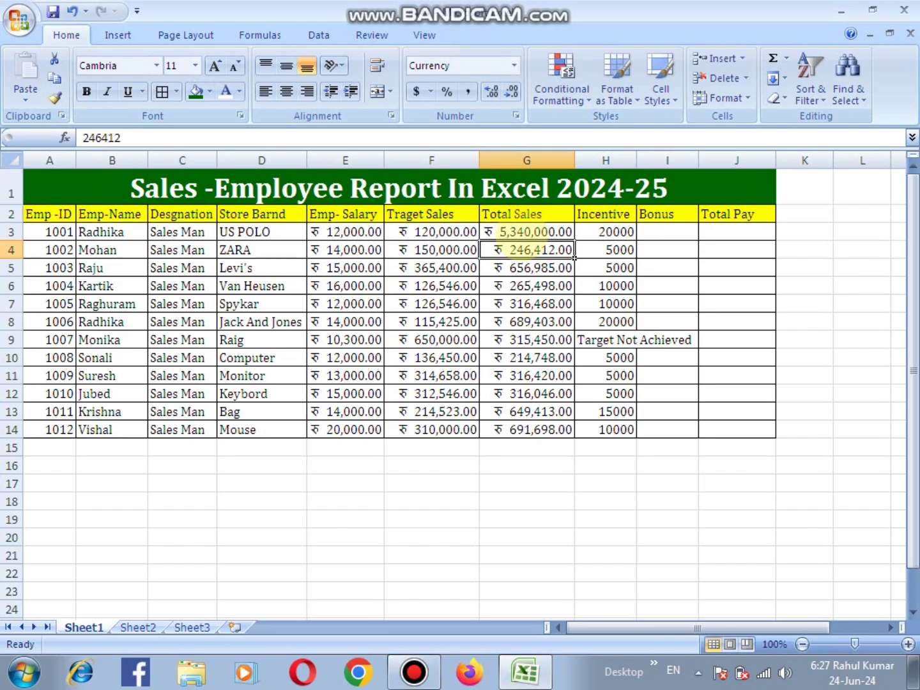
left_click(525, 232)
left_click(591, 232)
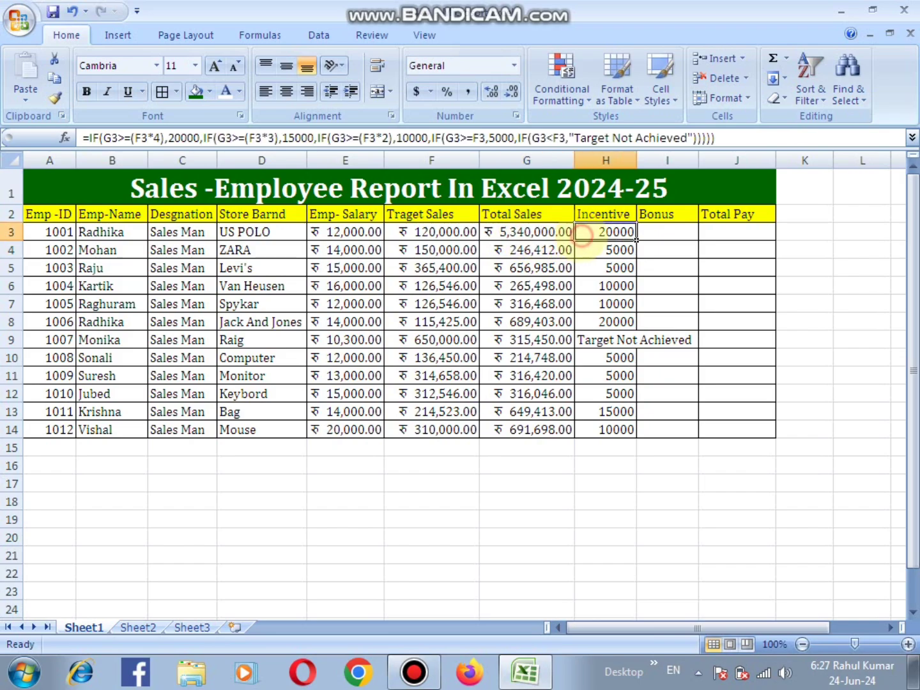
- Widen the Incentive column H to fit its longest entry
left_click(677, 237)
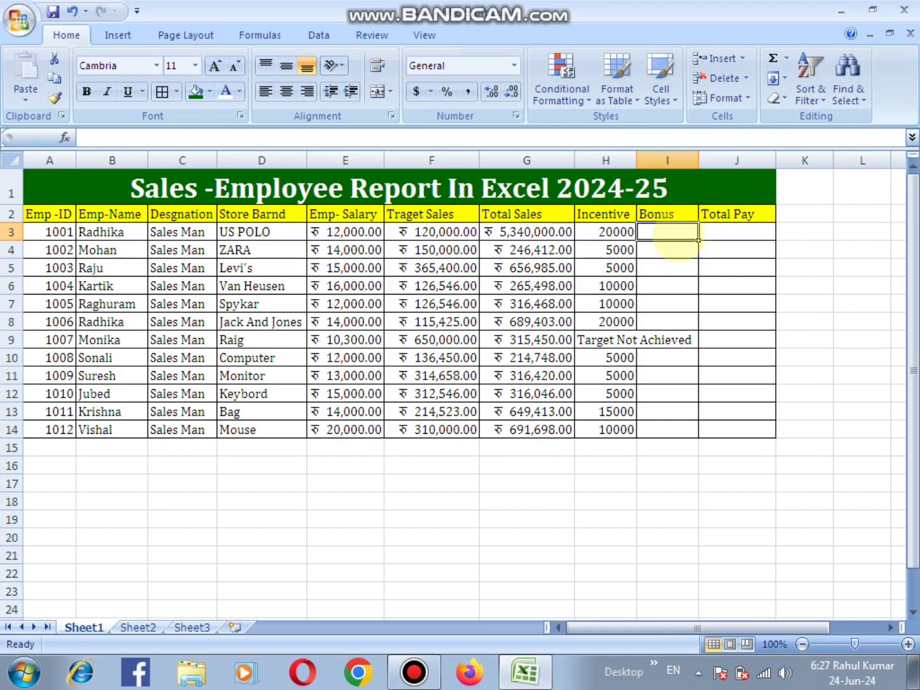
left_click(668, 250)
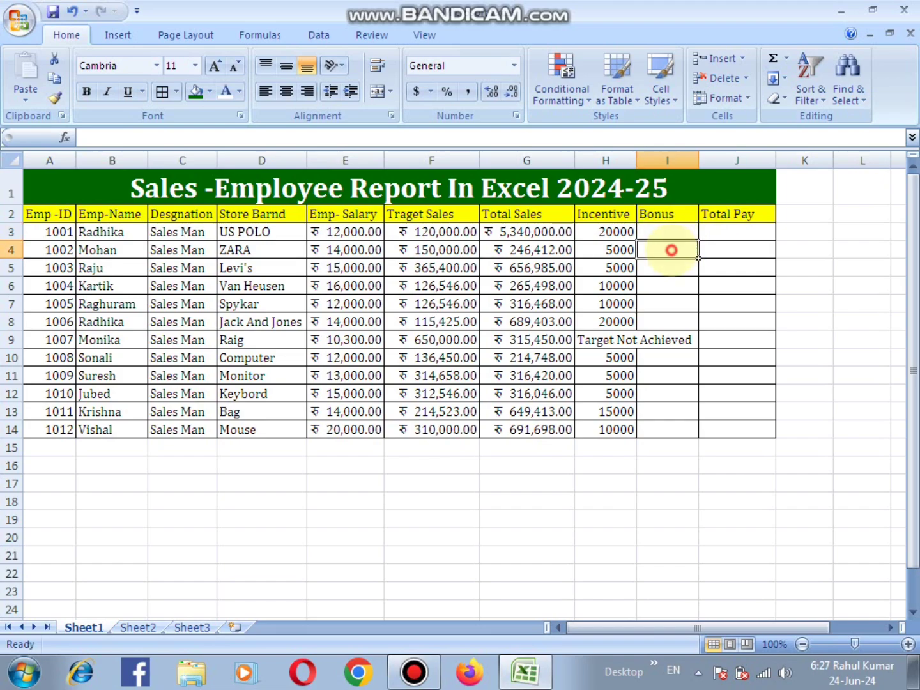
double_click(637, 159)
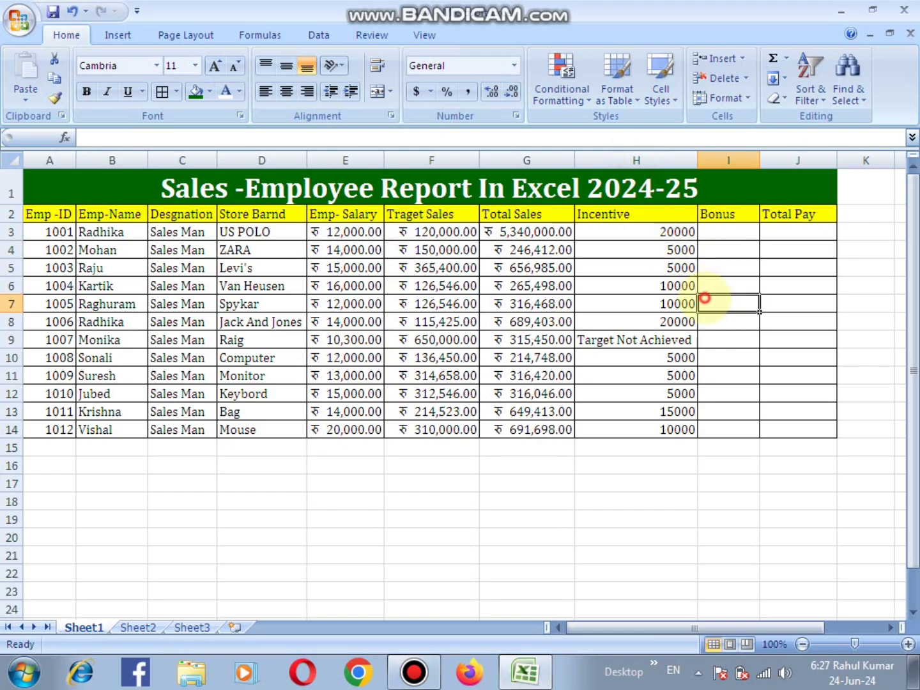
- Start an IF formula in Bonus cell I3 that gives 1000 when G3>=(F3*3)
left_click(729, 231)
type("=")
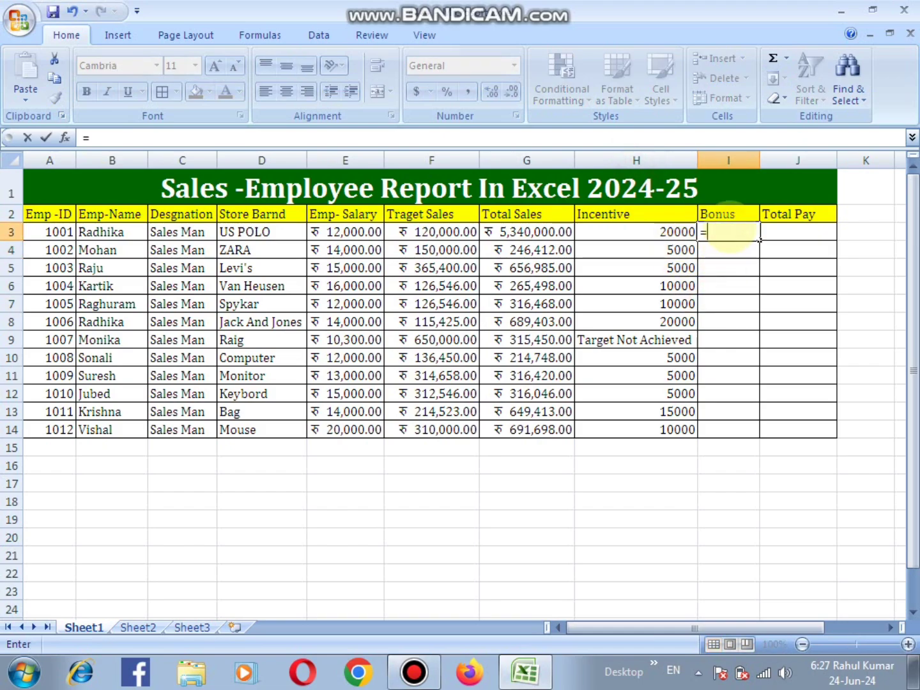
type("if(")
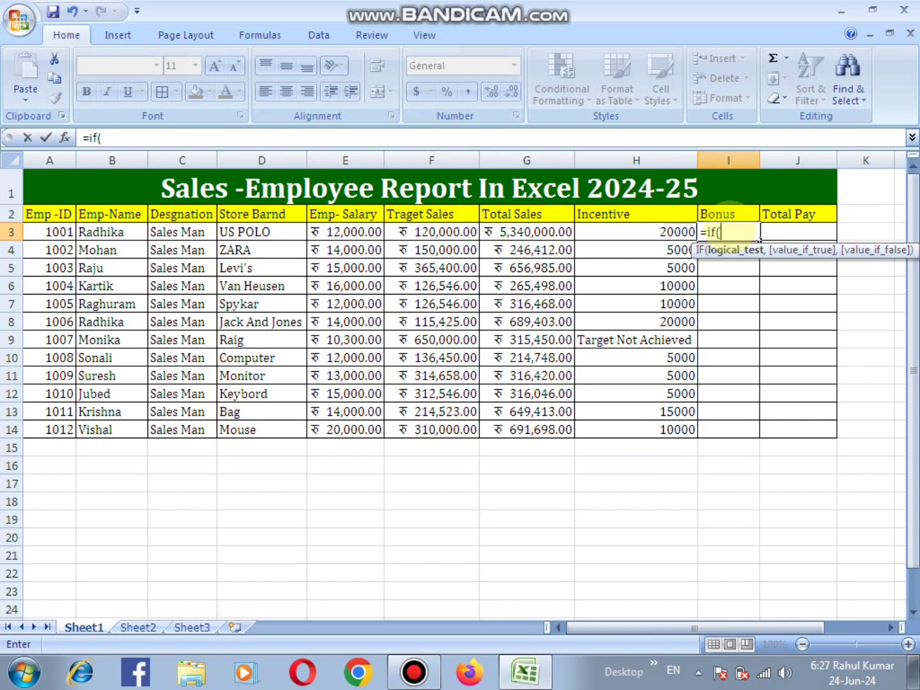
left_click(537, 233)
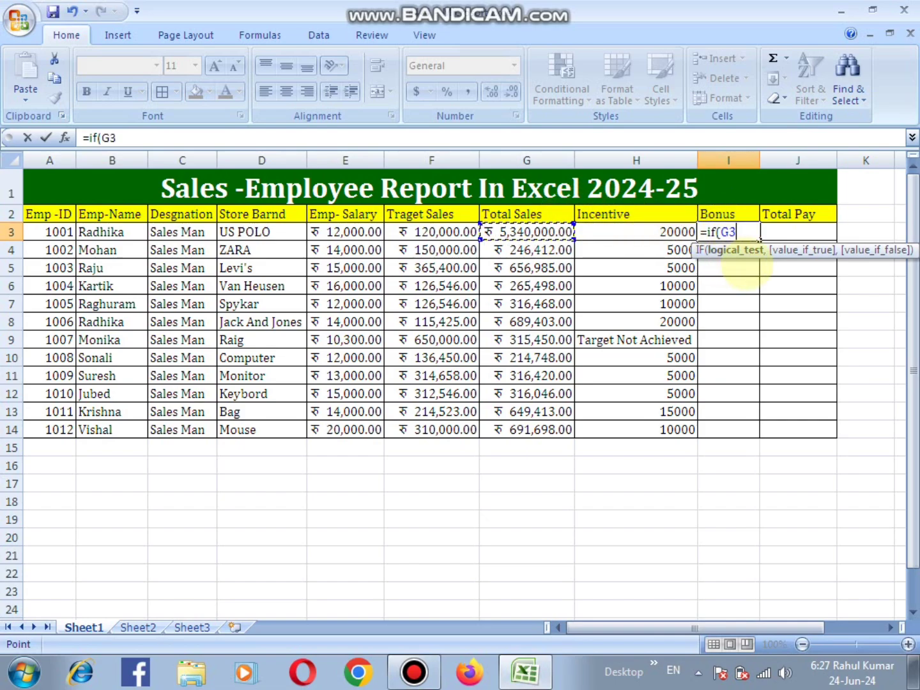
type(">")
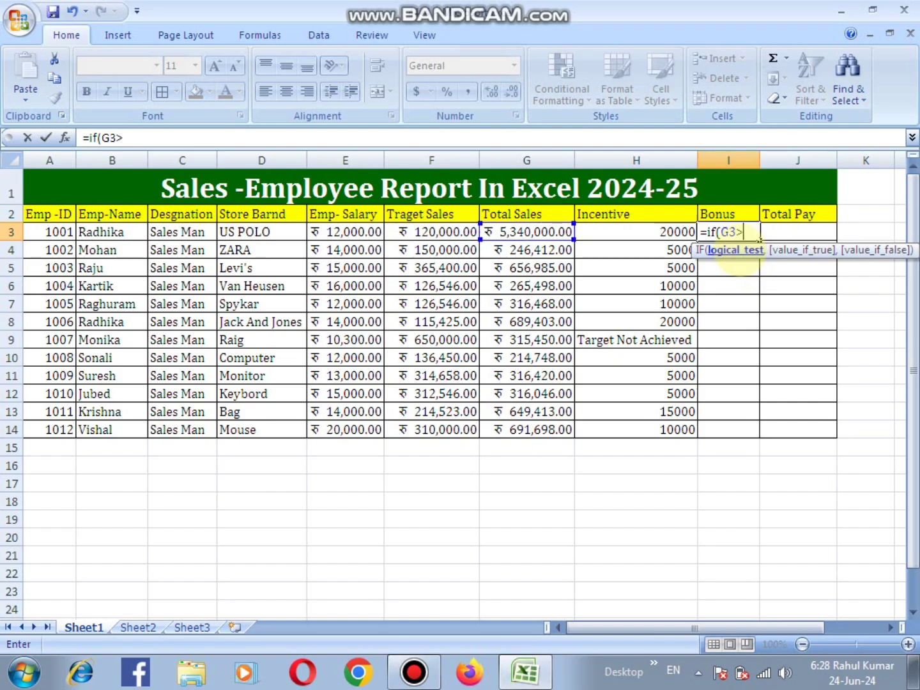
type("=(")
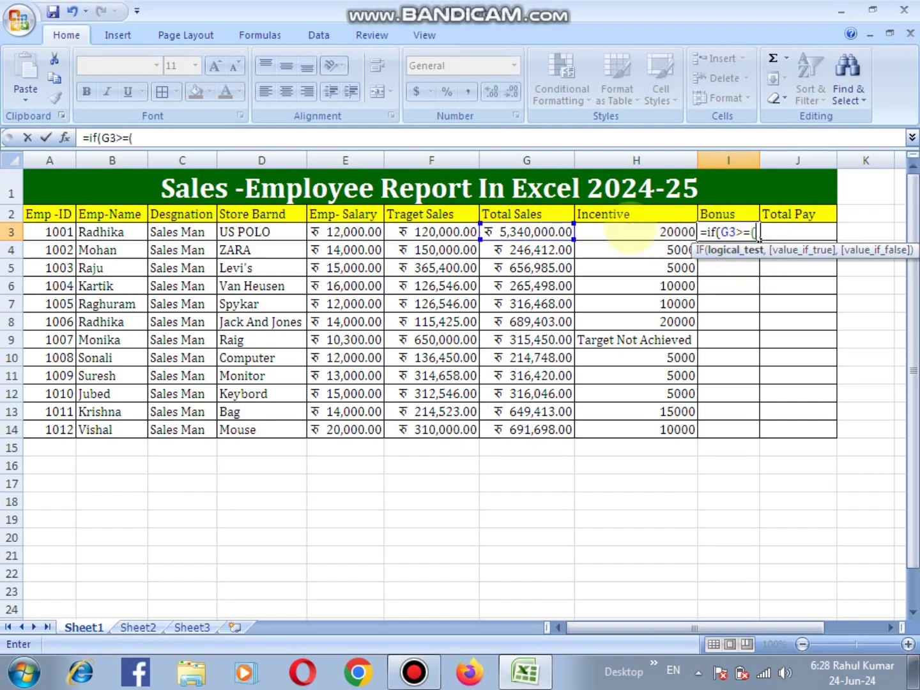
left_click(450, 237)
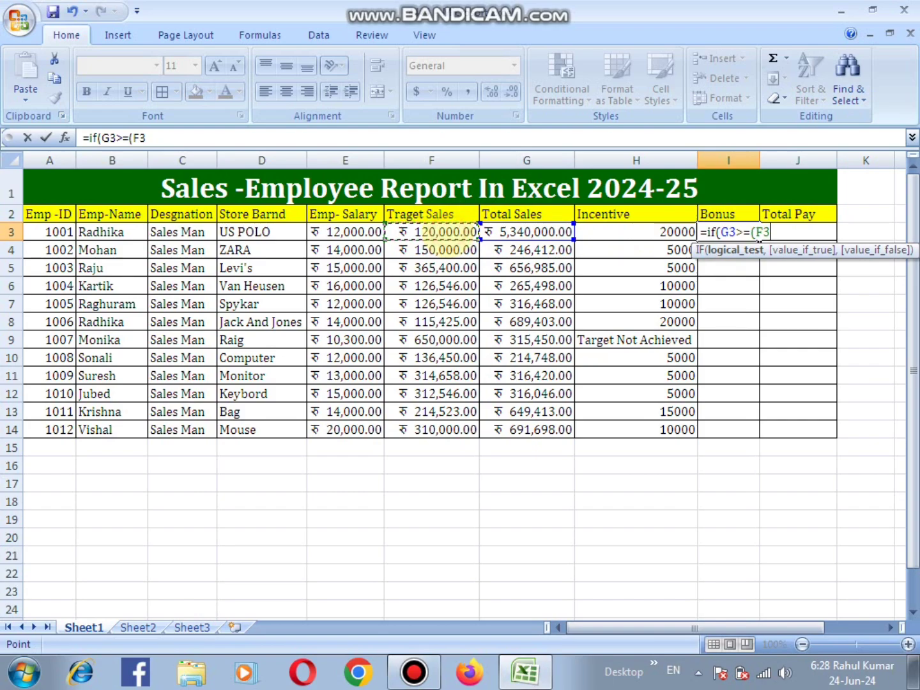
type("*3),1000")
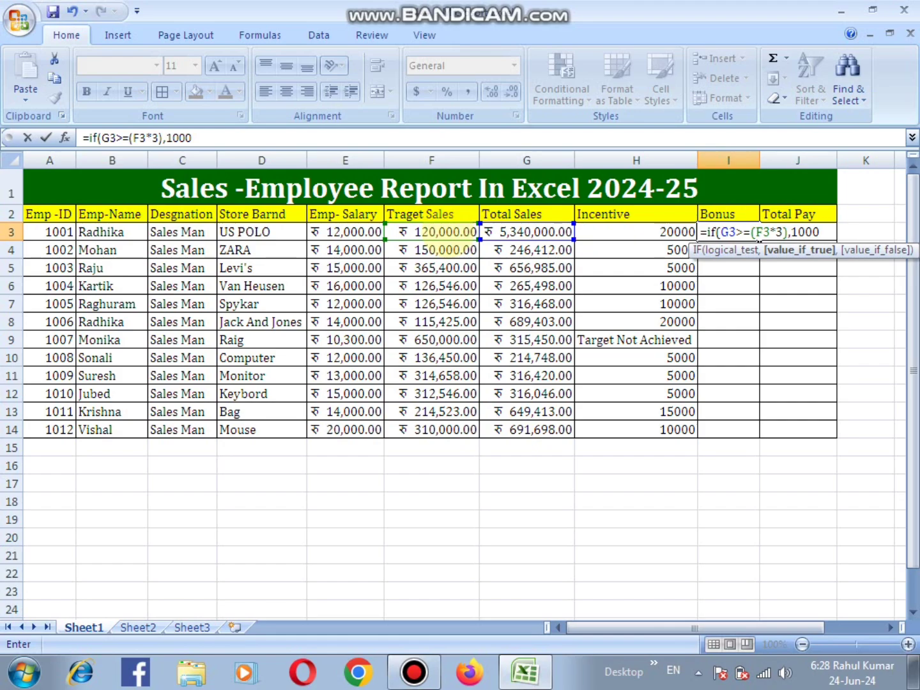
- Complete the I3 formula with "No-Bonus" as the value if false and enter it
type(",\"")
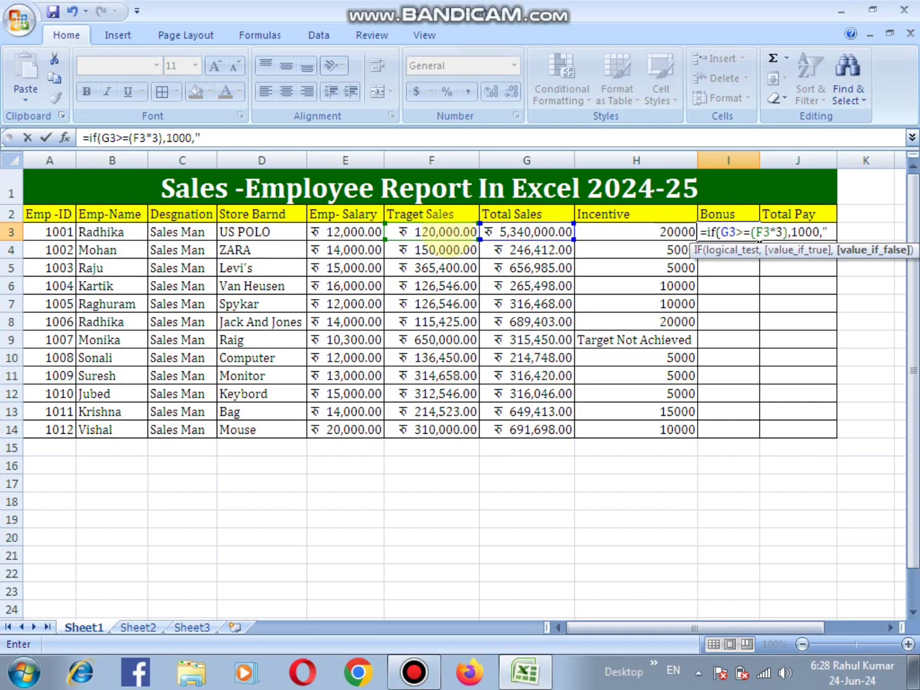
type("No-Bonus")
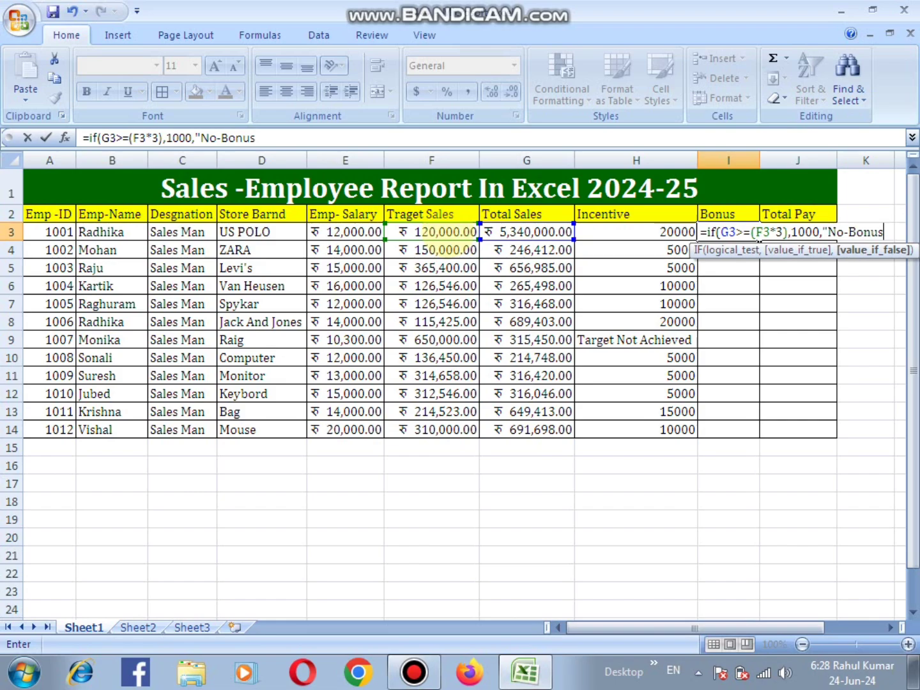
type("\")")
key("Return")
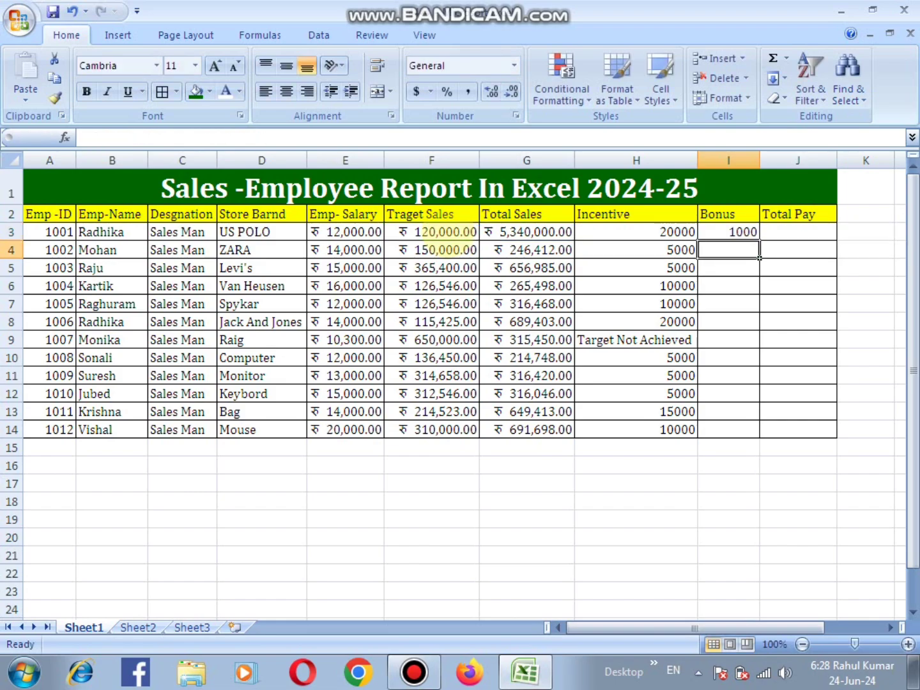
- Fill the Bonus formula from I3 down to I14 and check the copied formulas in I7 and I5
left_click(744, 234)
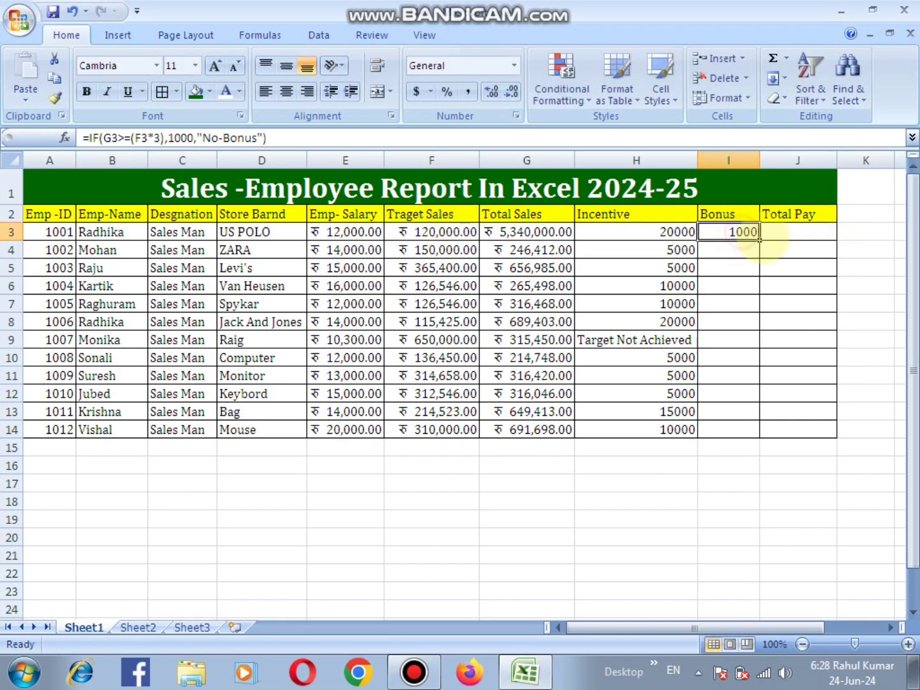
double_click(760, 240)
left_click(735, 304)
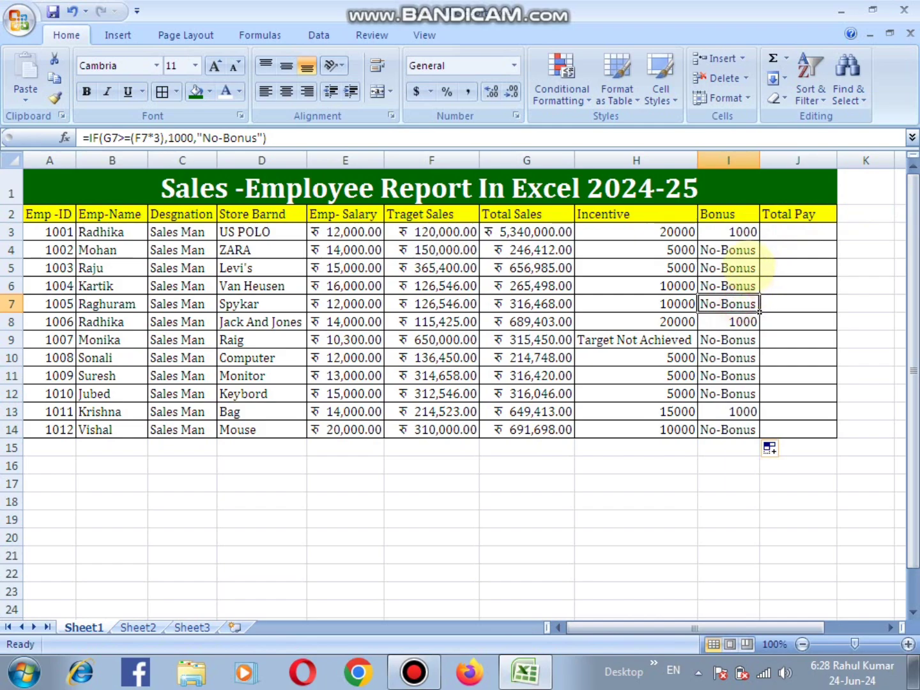
left_click(755, 268)
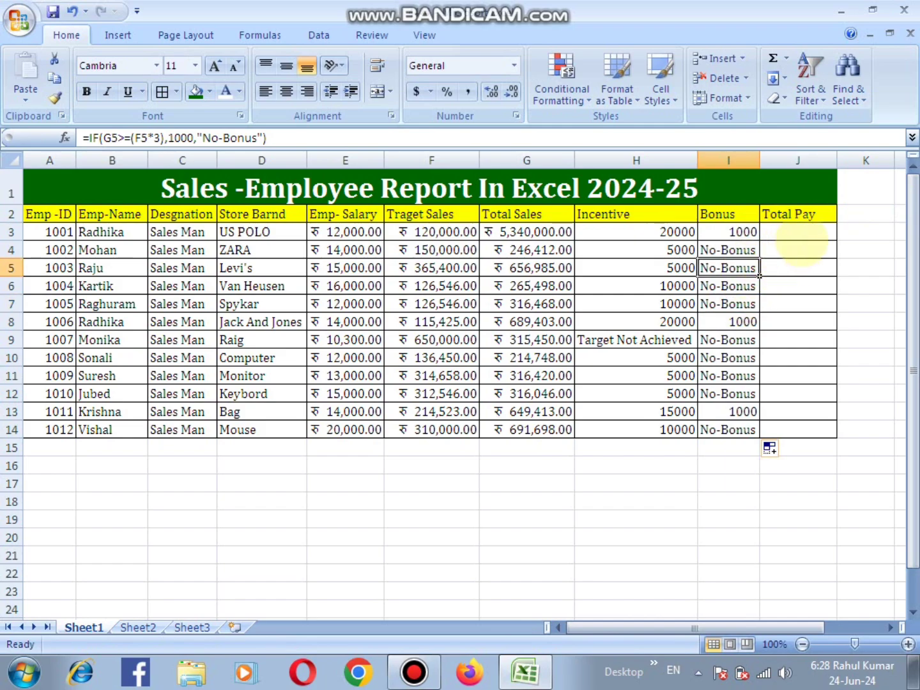
- Enter the formula =SUM(E3,H3,I3) in Total Pay cell J3 to add salary, incentive and bonus
left_click(799, 233)
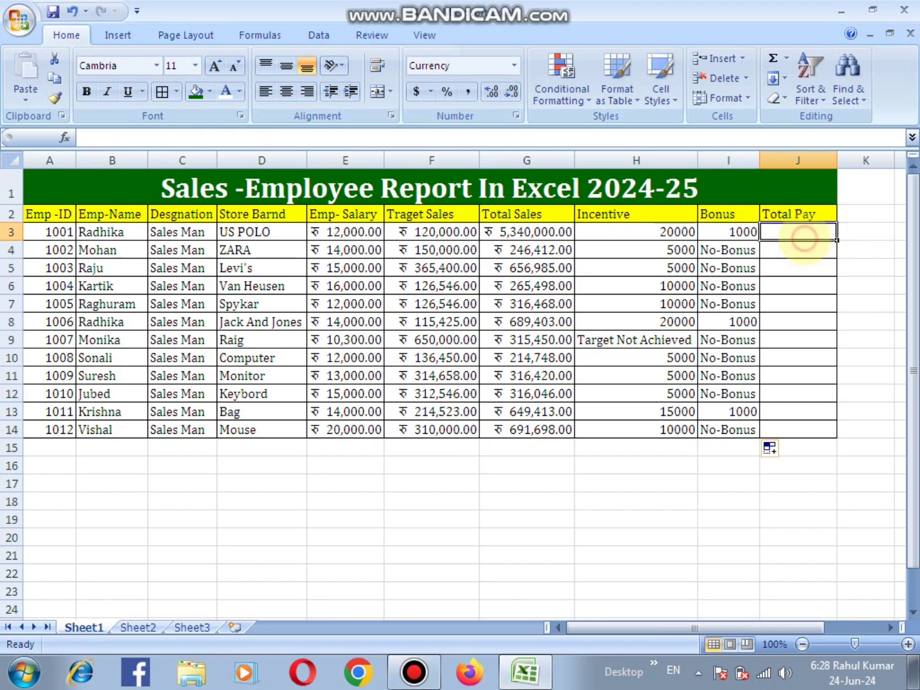
type("=")
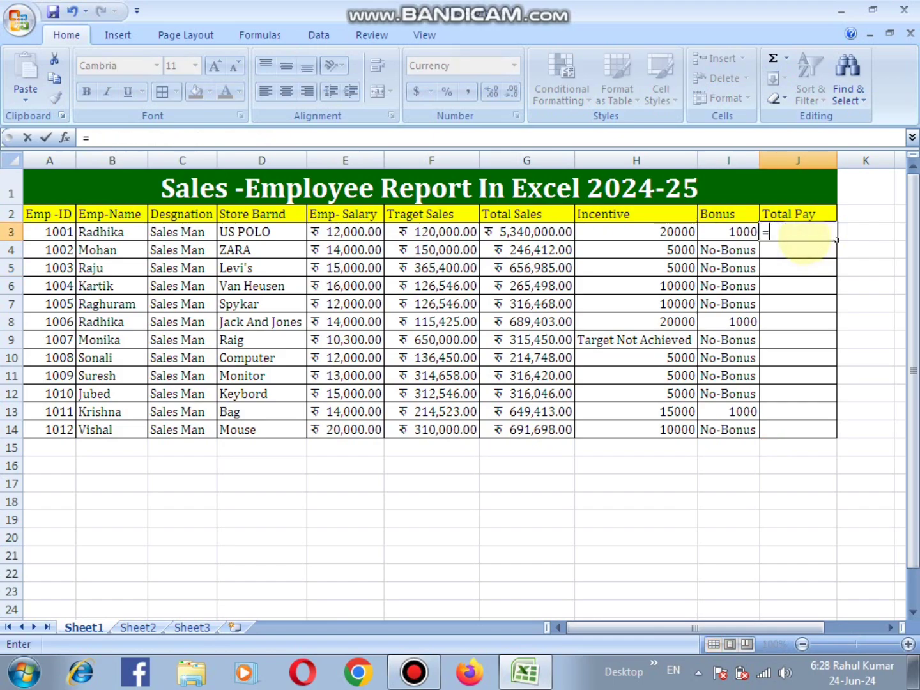
type("sum(")
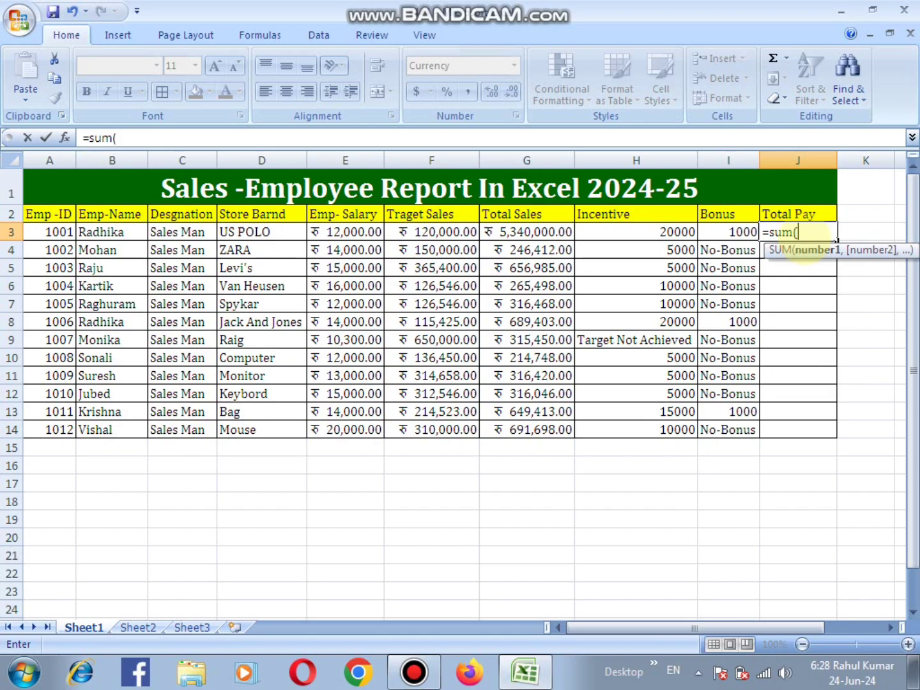
left_click(351, 232)
type(",")
left_click(596, 231)
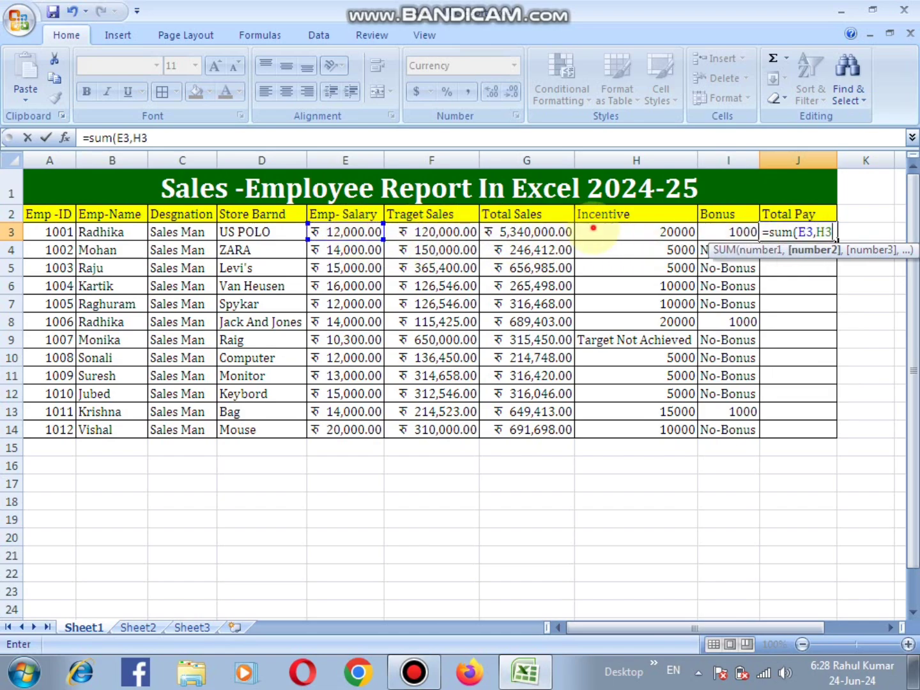
type(",")
left_click(729, 232)
type(")")
key("Return")
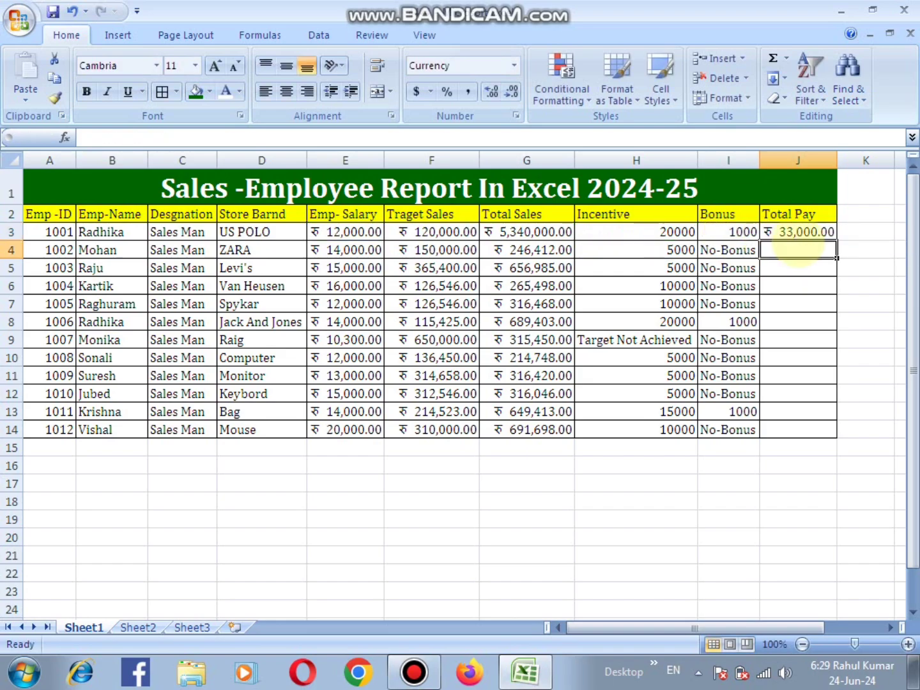
- Fill the Total Pay formula from J3 down to J14 and select the Incentive cell H13
left_click(807, 233)
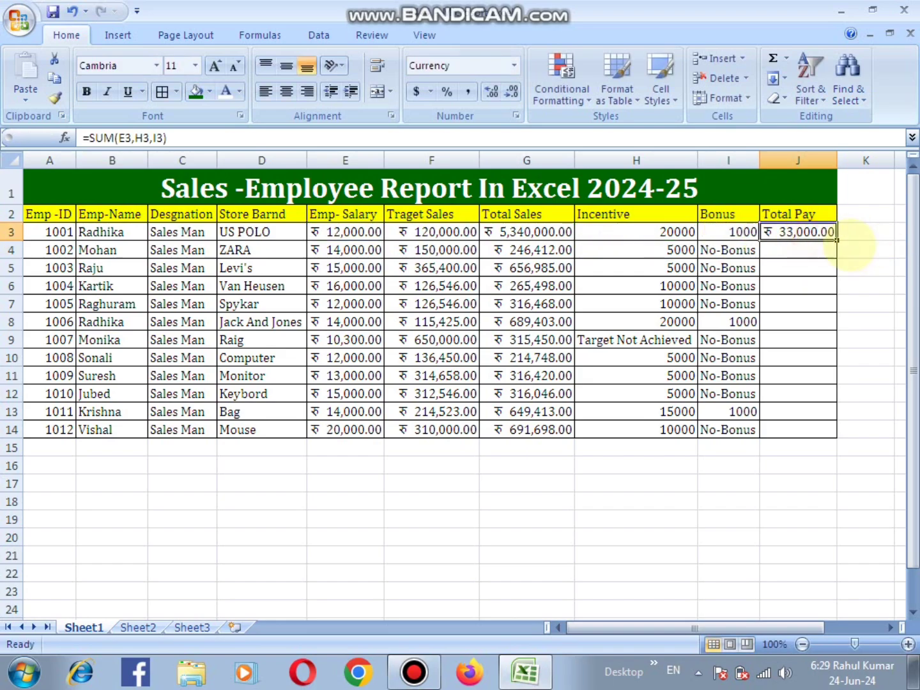
double_click(836, 241)
left_click(856, 286)
left_click(678, 412)
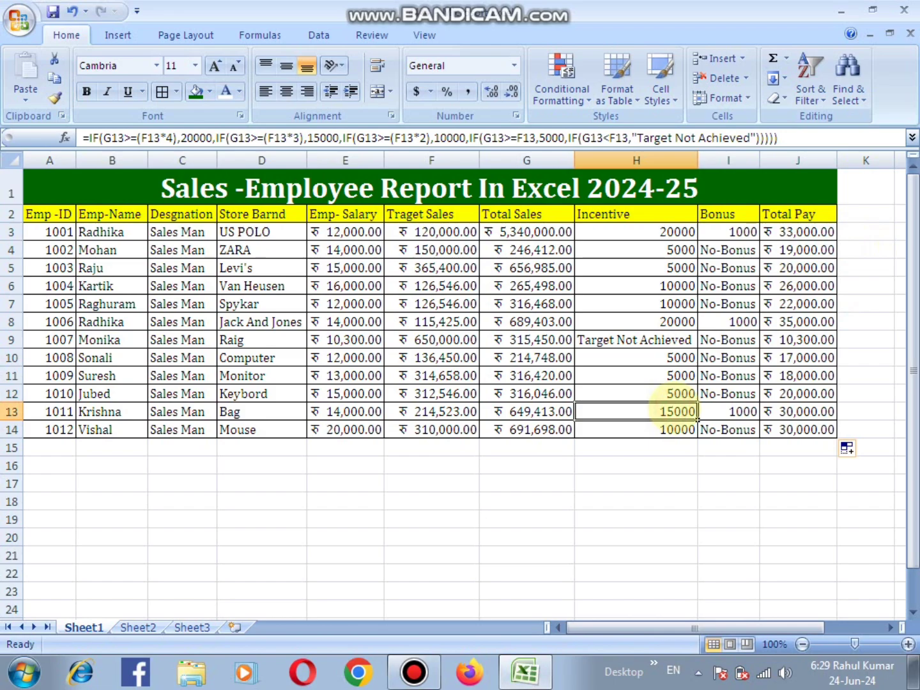